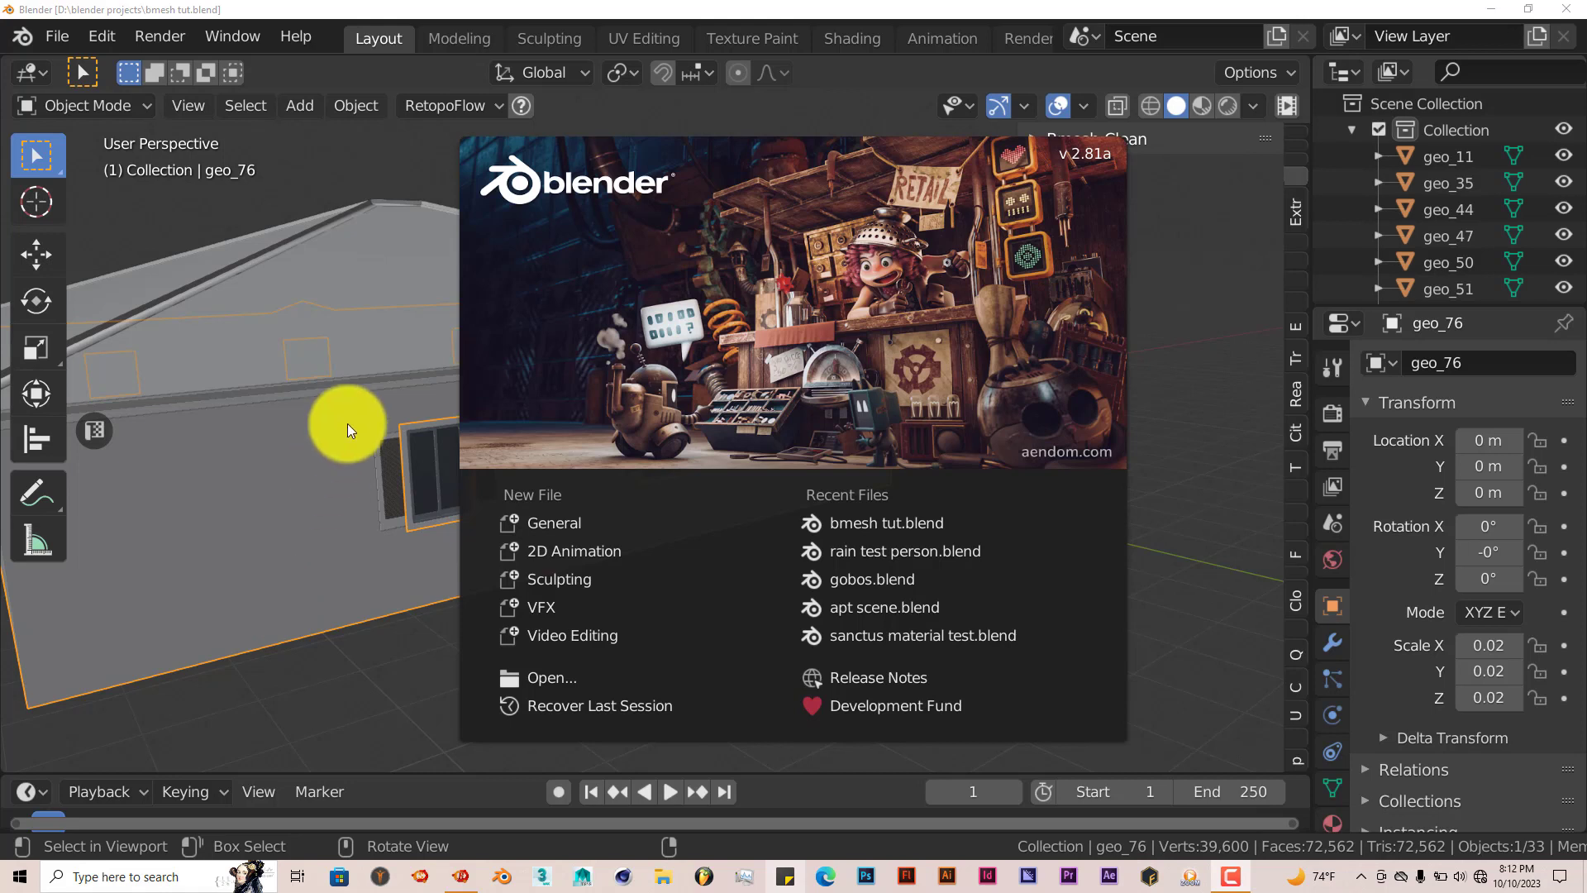
# Close the splash screen and orbit until the house's side wall faces the view.
pyautogui.click(311, 554)
pyautogui.moveTo(247, 593); pyautogui.dragTo(379, 626, button='middle')
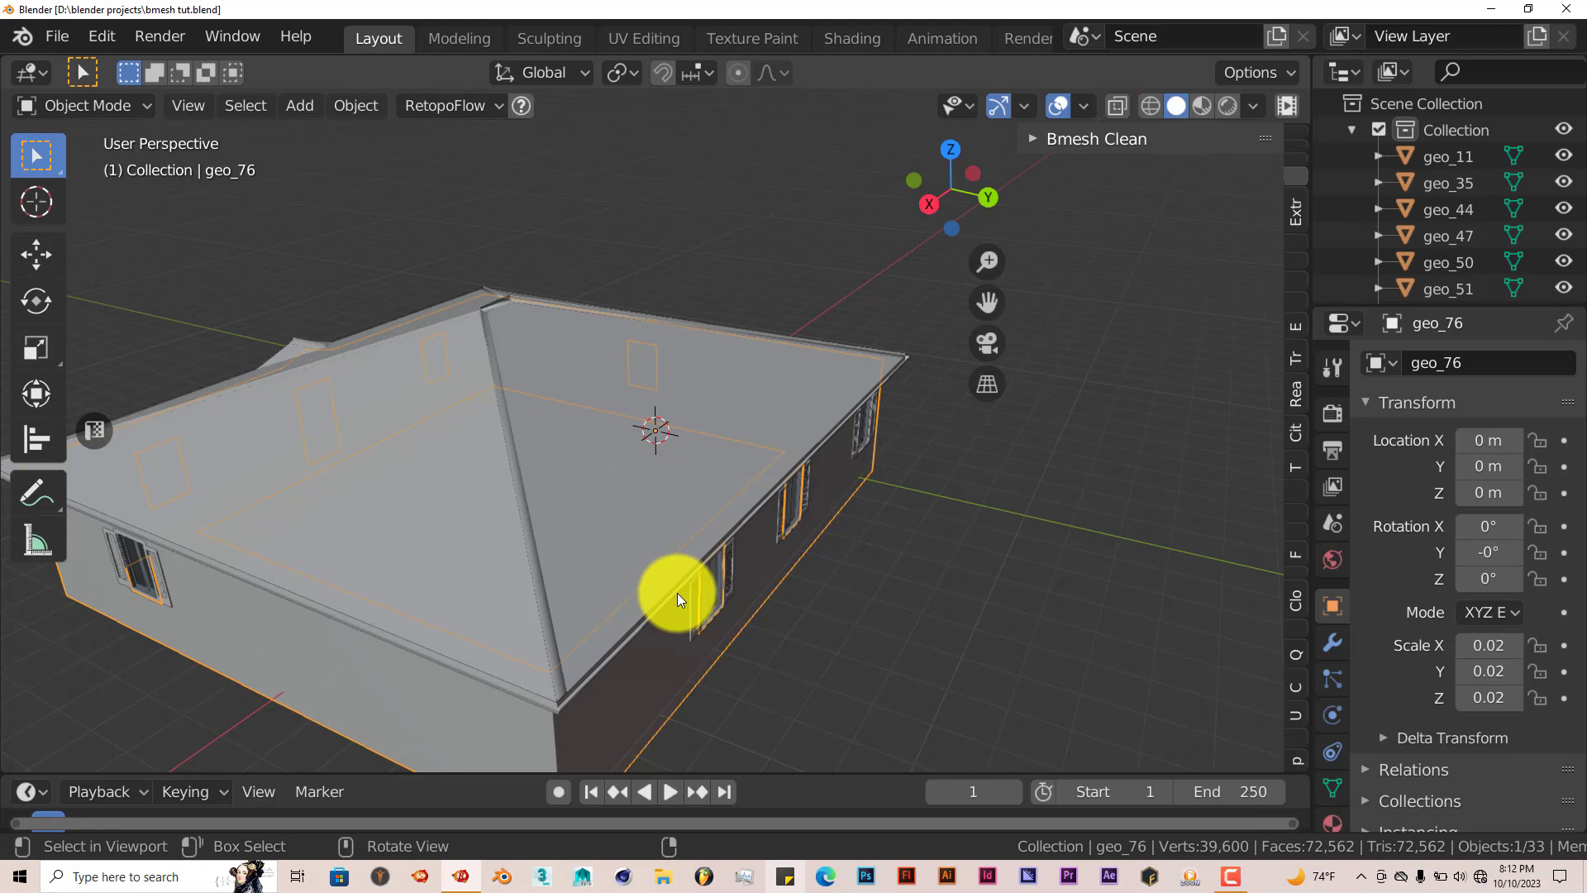
pyautogui.moveTo(677, 593); pyautogui.dragTo(721, 559, button='middle')
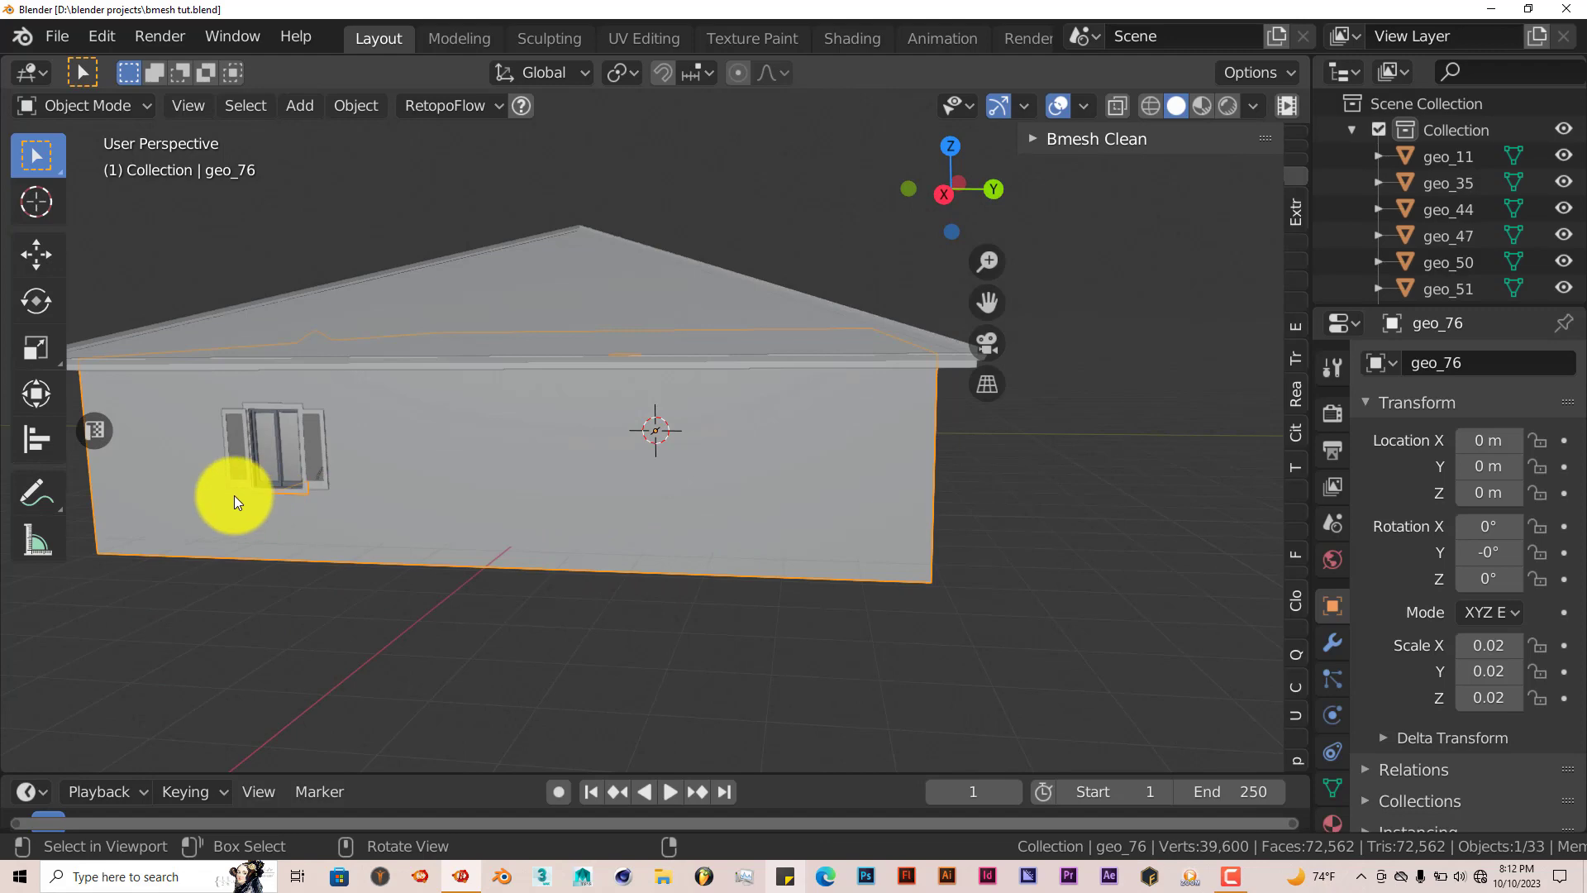
pyautogui.click(108, 36)
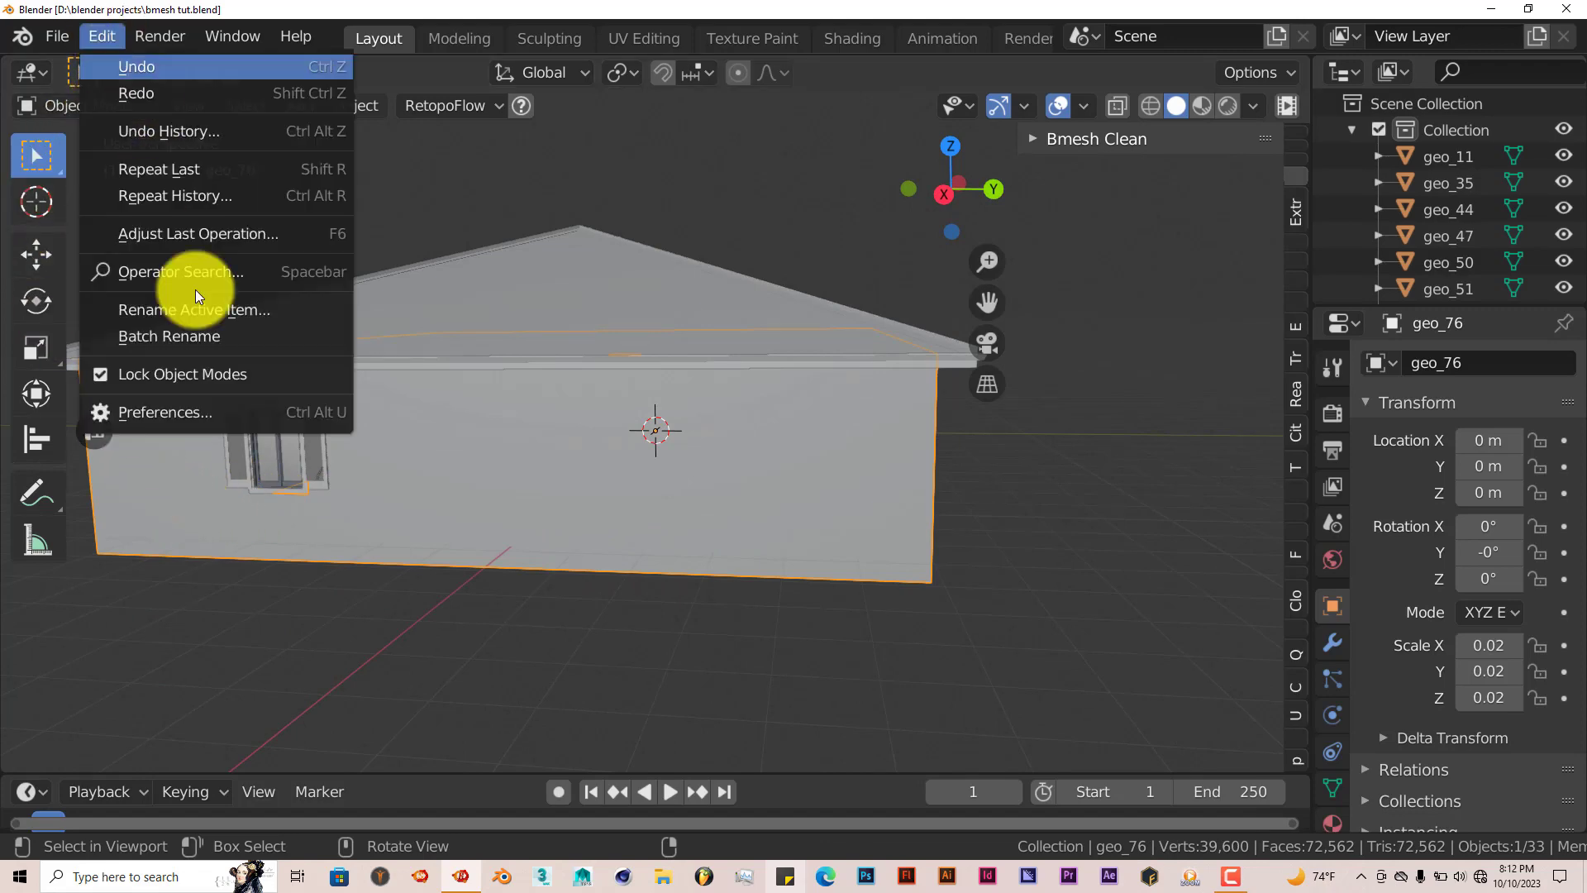
pyautogui.click(227, 420)
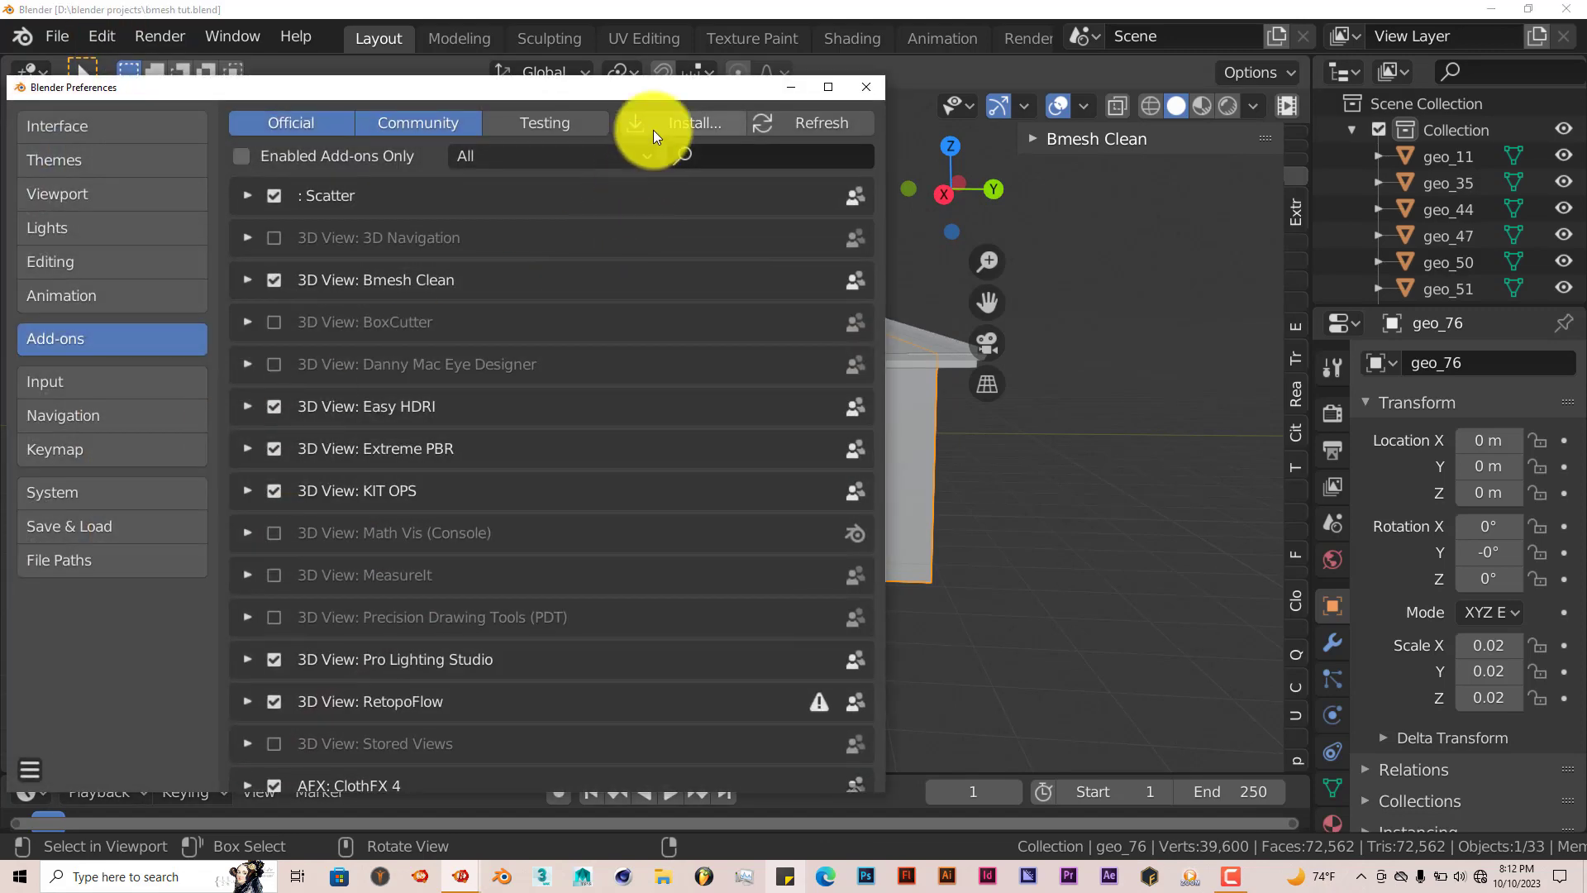
pyautogui.click(662, 122)
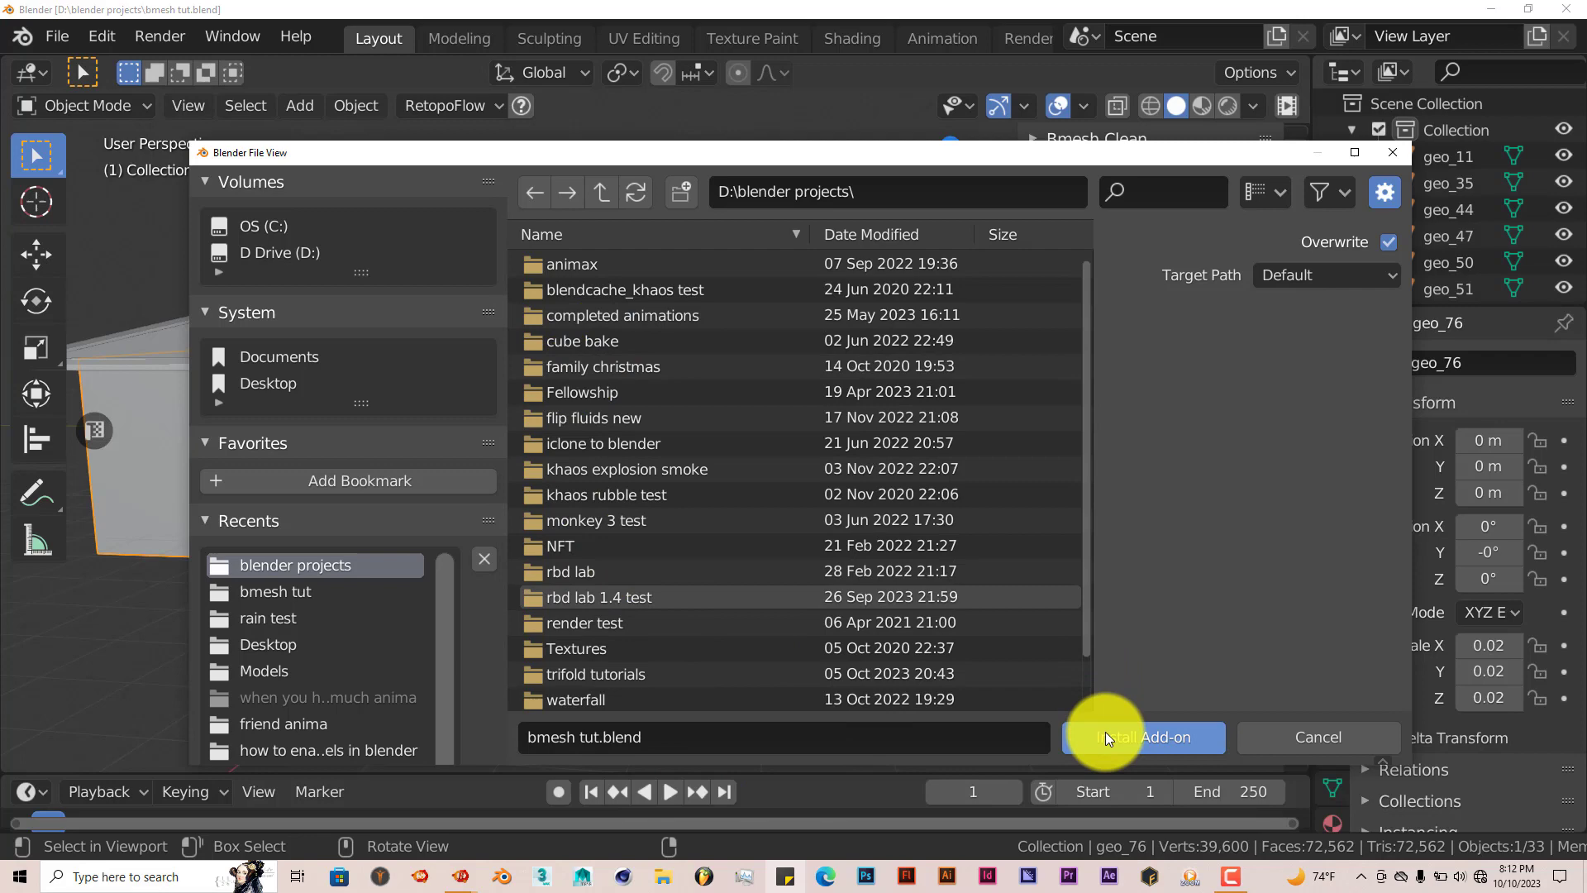
pyautogui.click(1394, 152)
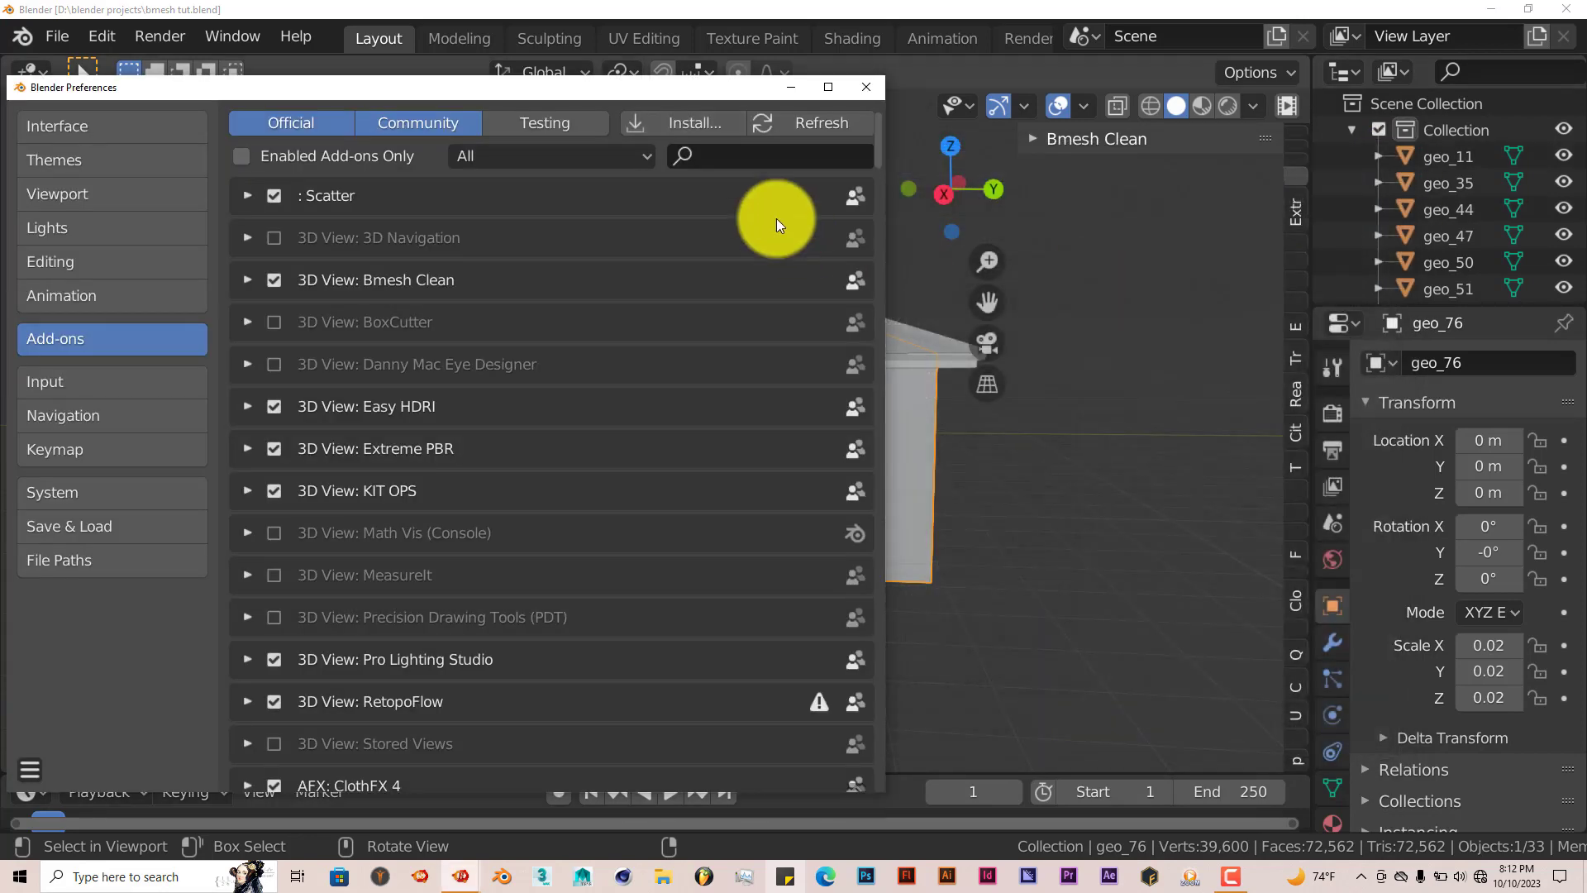
pyautogui.click(765, 161)
pyautogui.write('B')
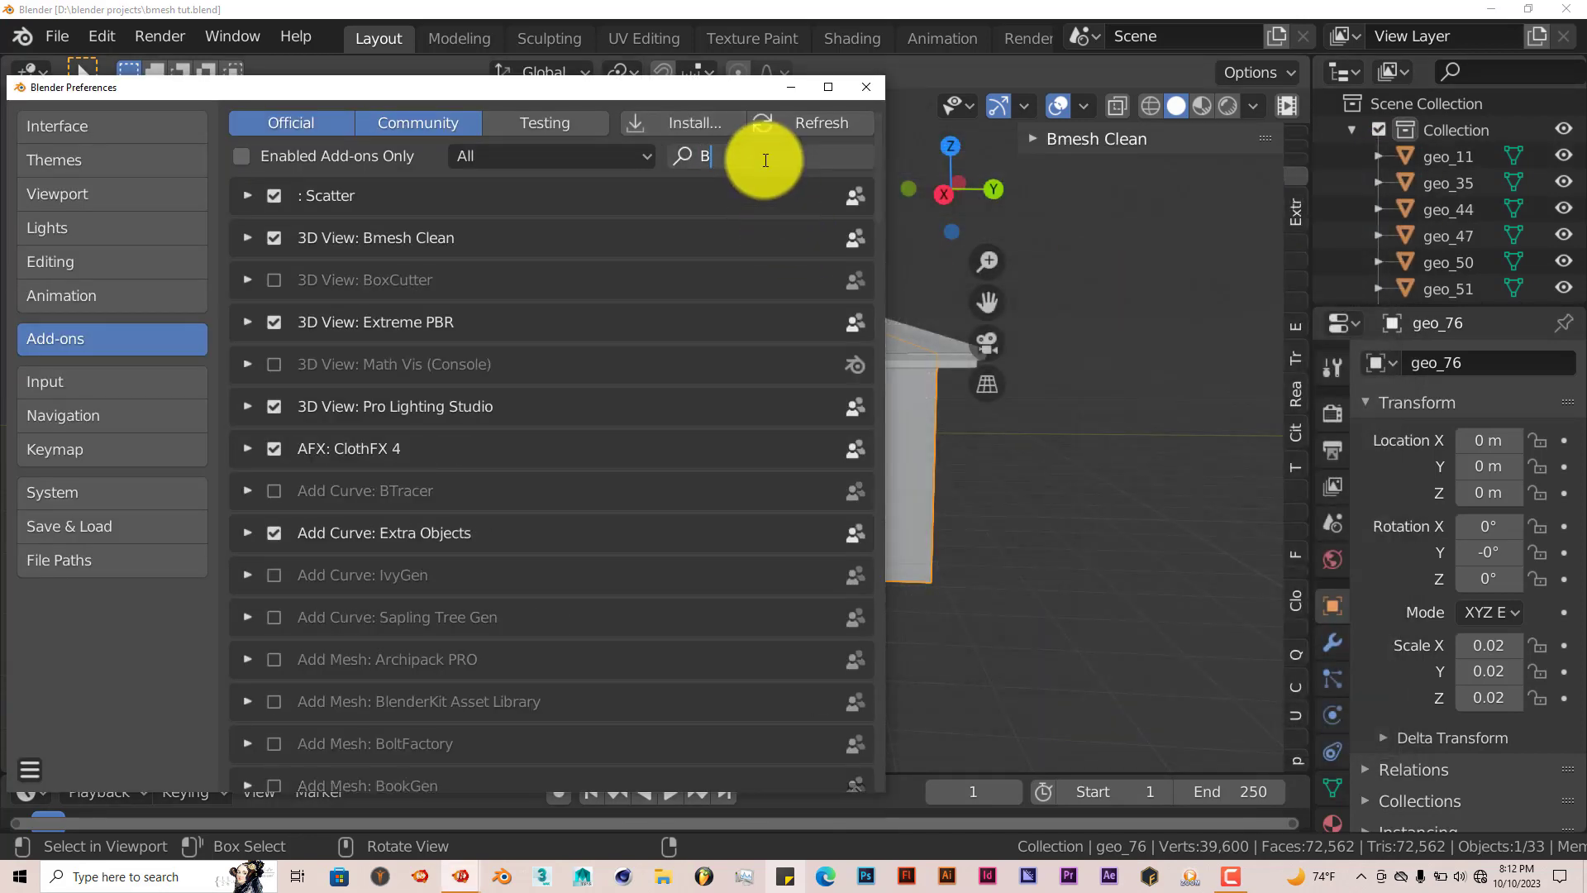
pyautogui.write('ME')
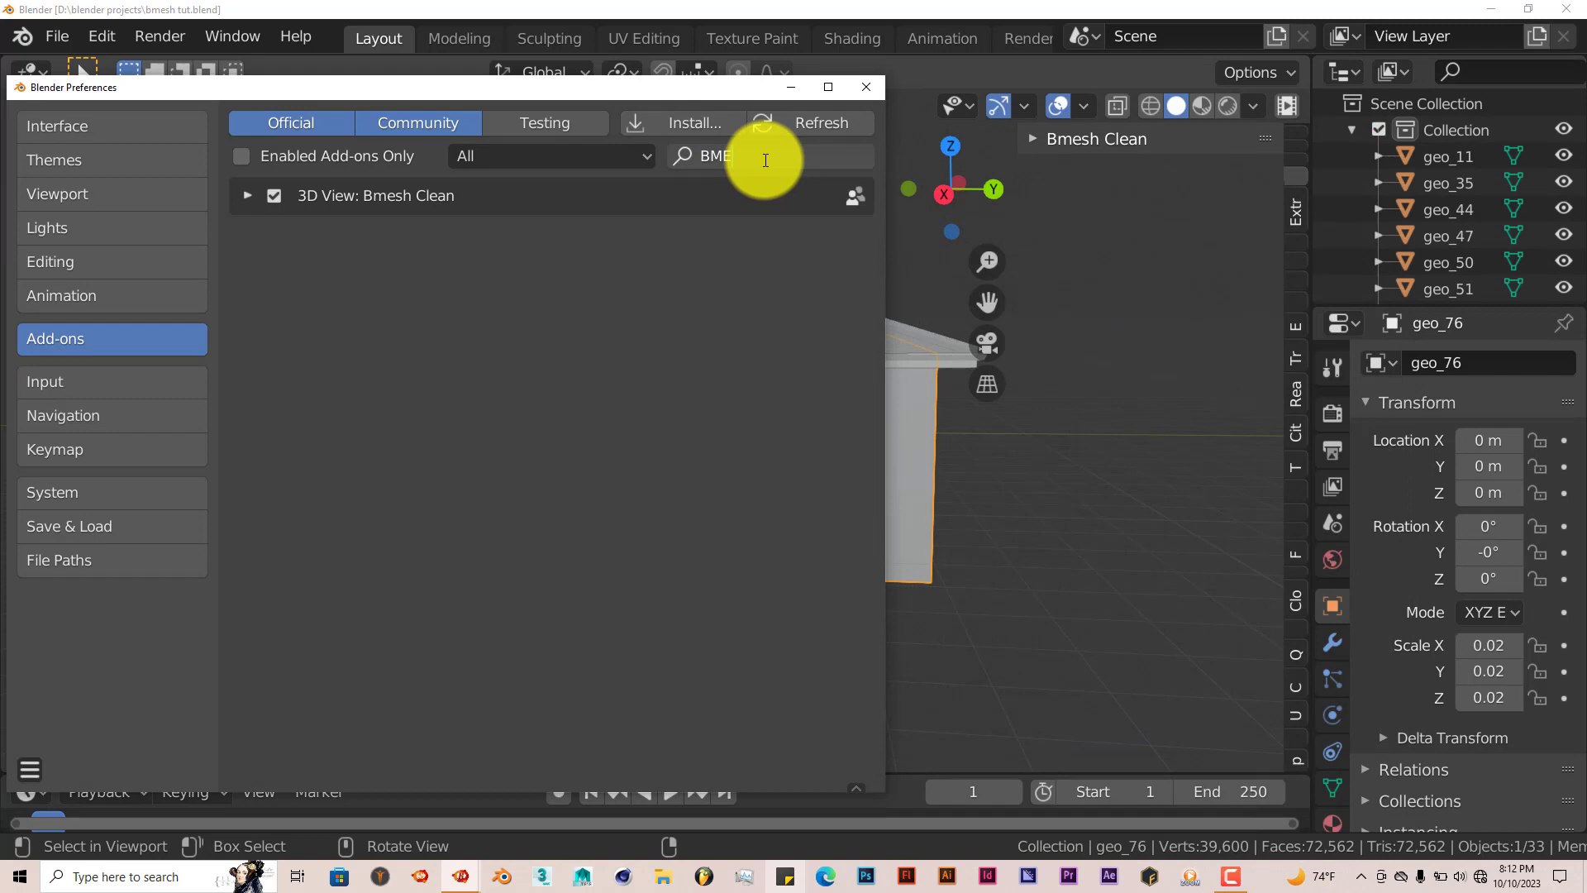
pyautogui.click(867, 86)
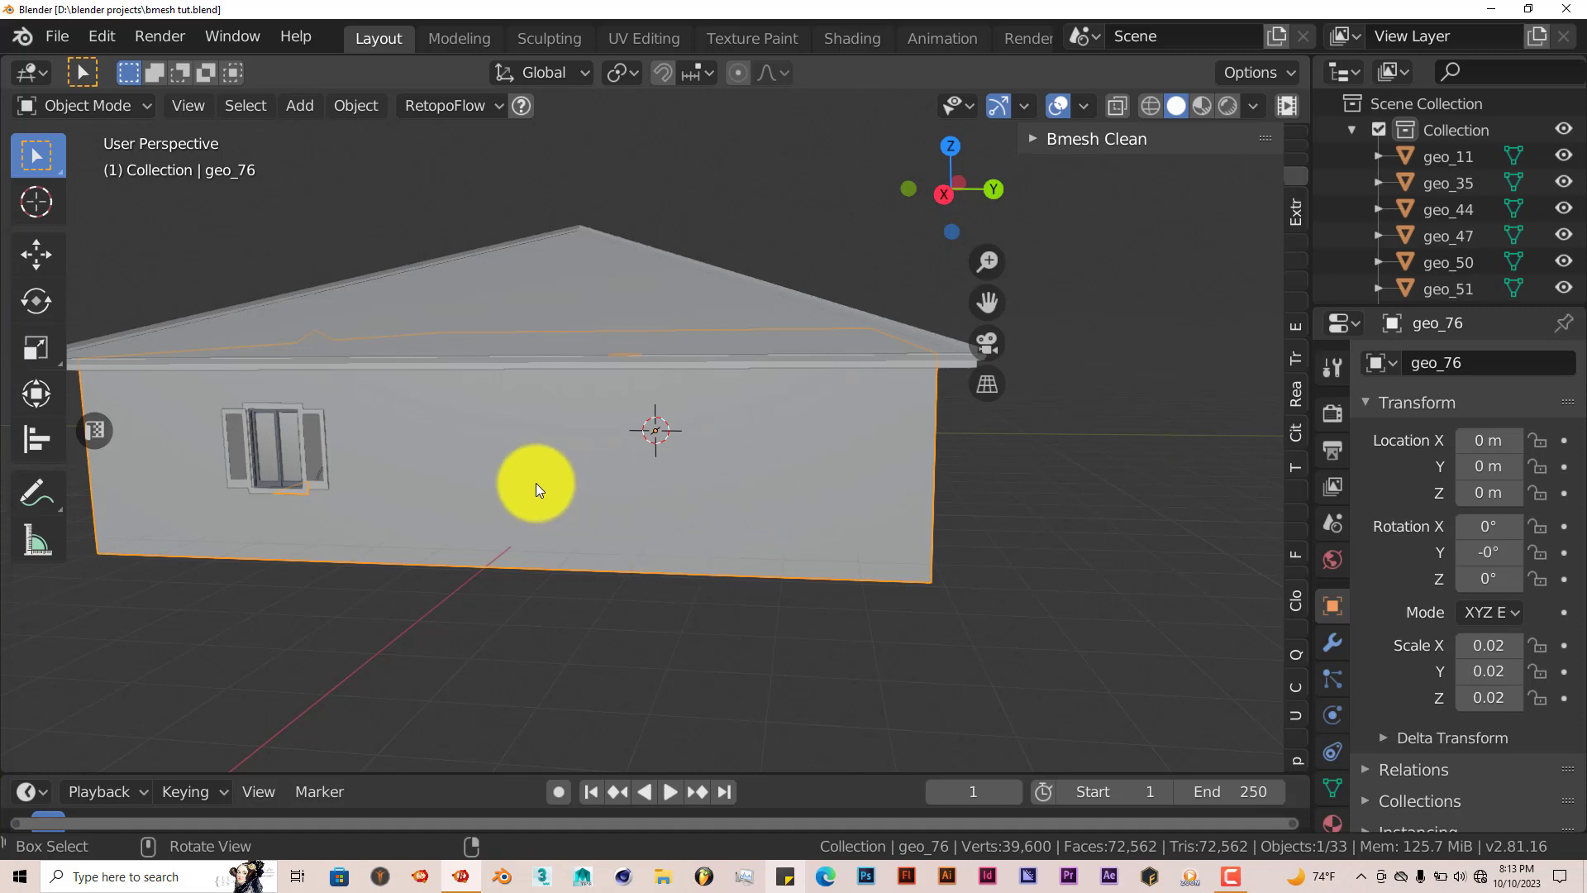
pyautogui.moveTo(661, 413); pyautogui.dragTo(598, 509, button='middle')
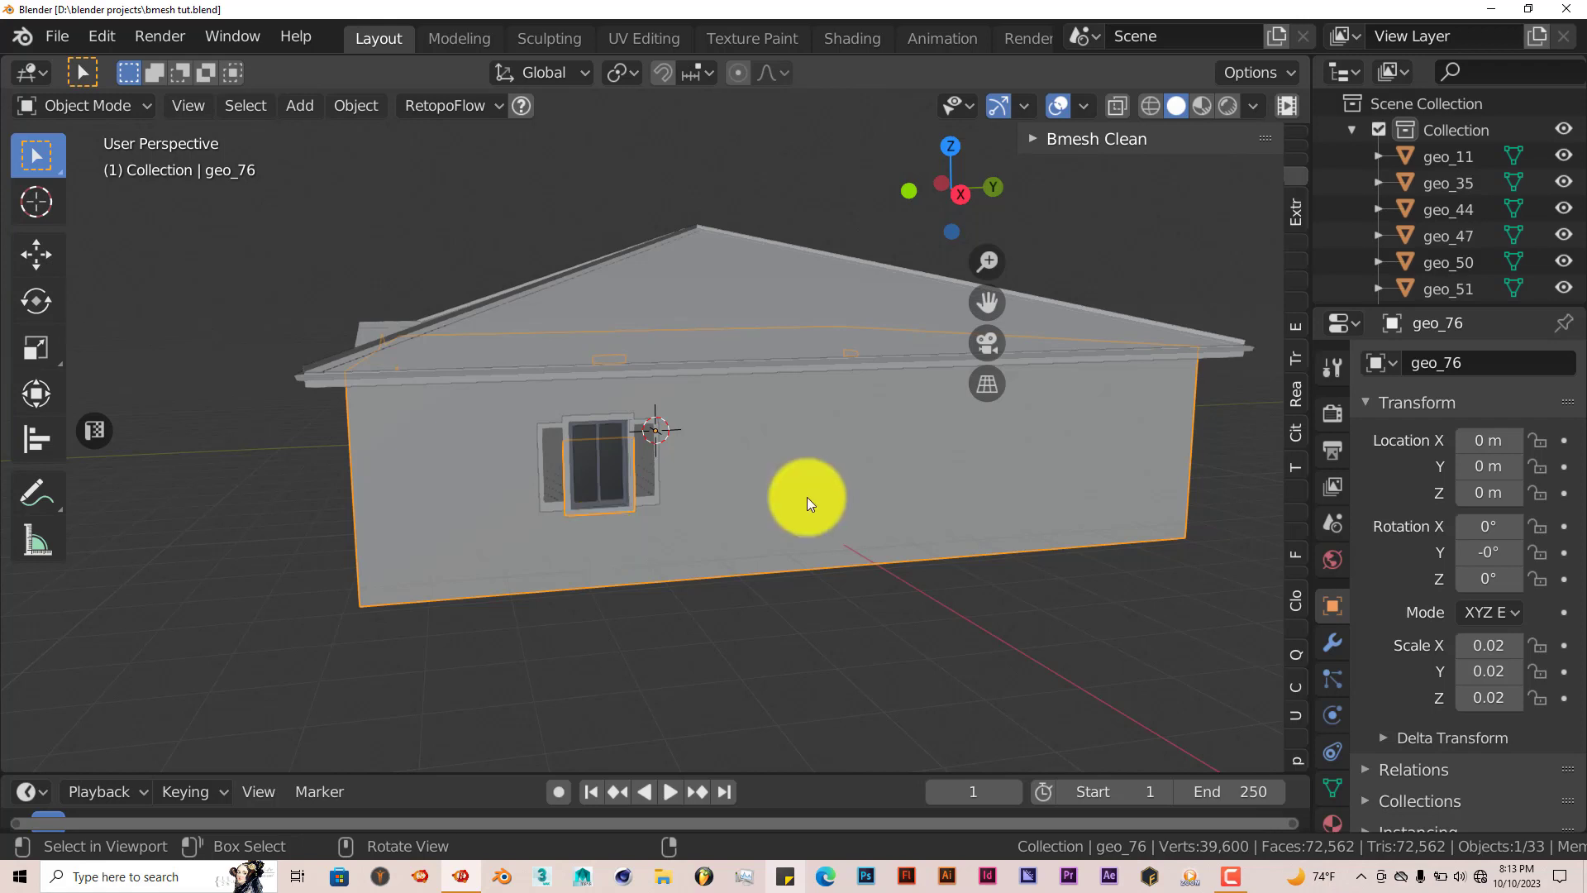
pyautogui.moveTo(807, 498)
pyautogui.mouseDown(button='middle')
pyautogui.moveTo(781, 496)
pyautogui.moveTo(798, 469)
pyautogui.mouseUp(button='middle')
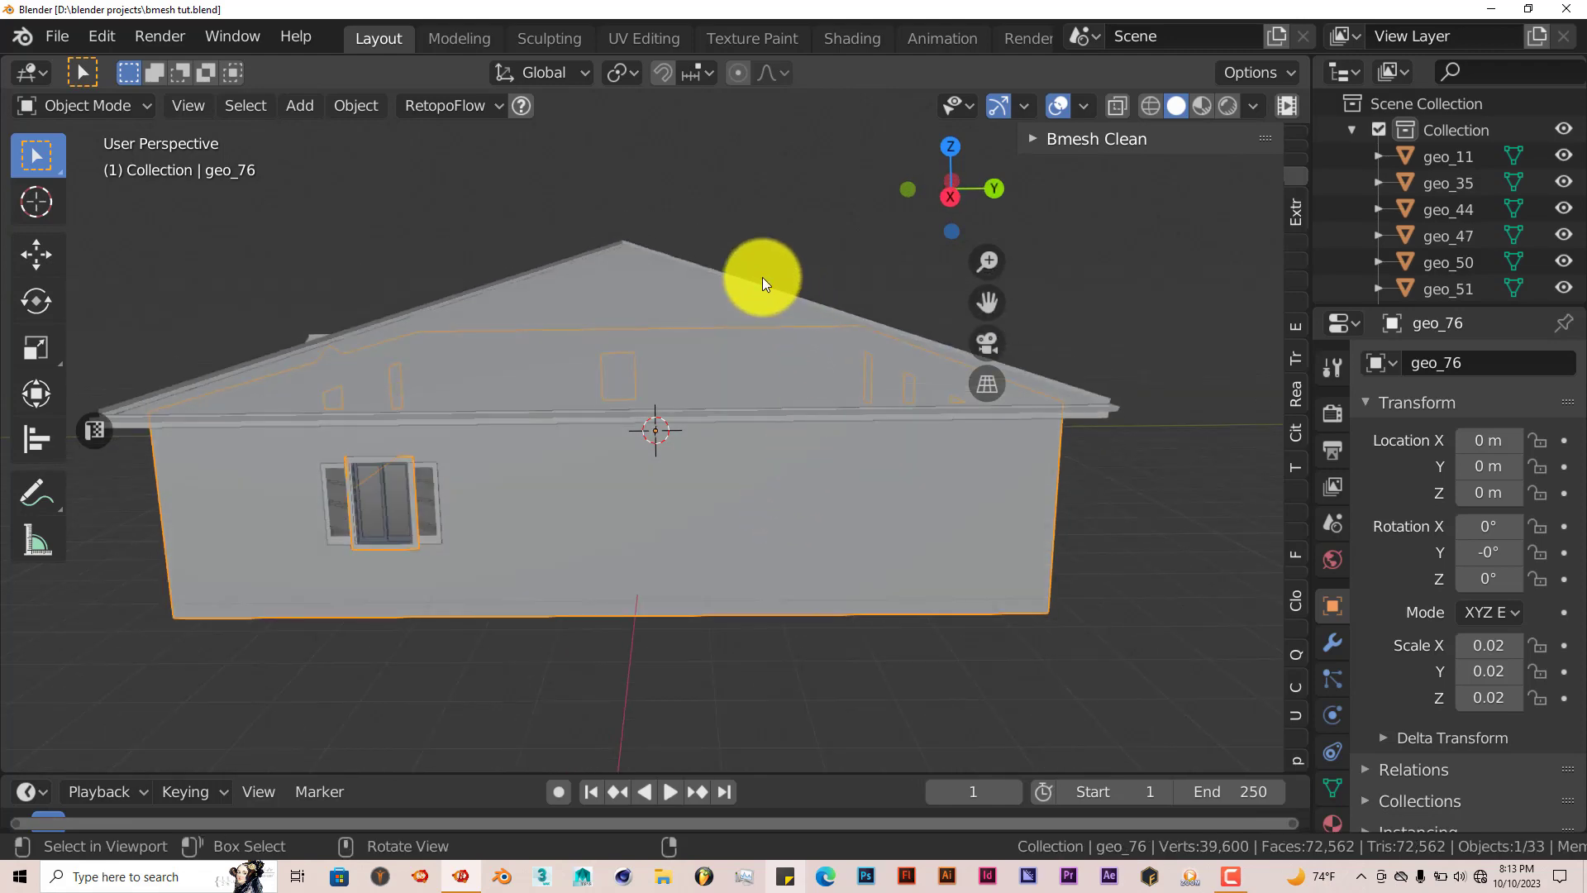
pyautogui.moveTo(676, 381); pyautogui.dragTo(805, 453, button='middle')
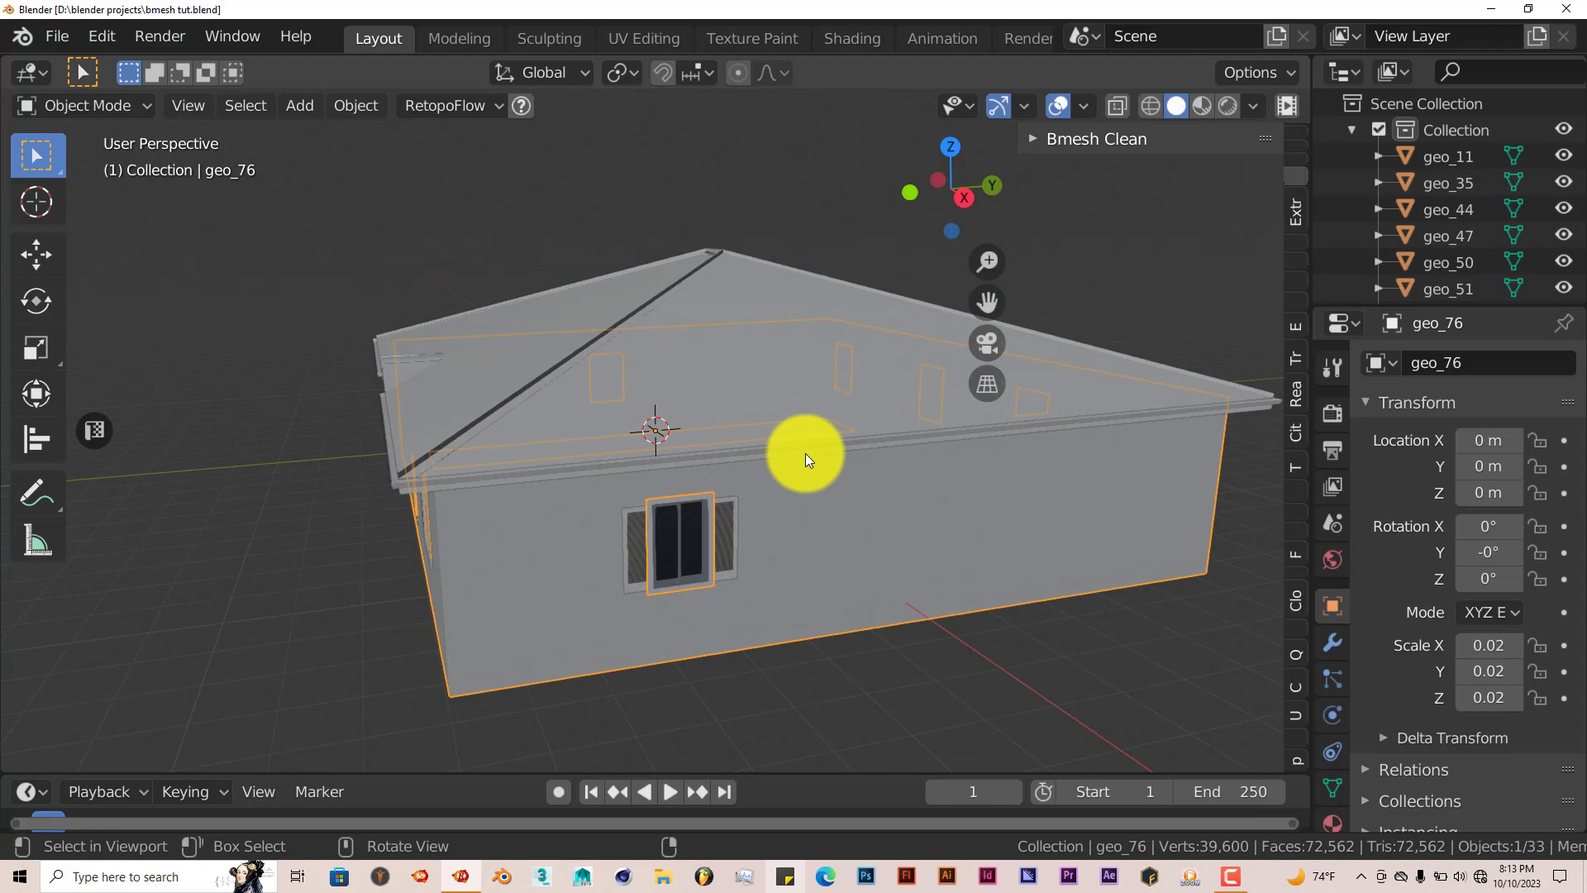
pyautogui.scroll(5, 805, 453)
pyautogui.scroll(6, 805, 453)
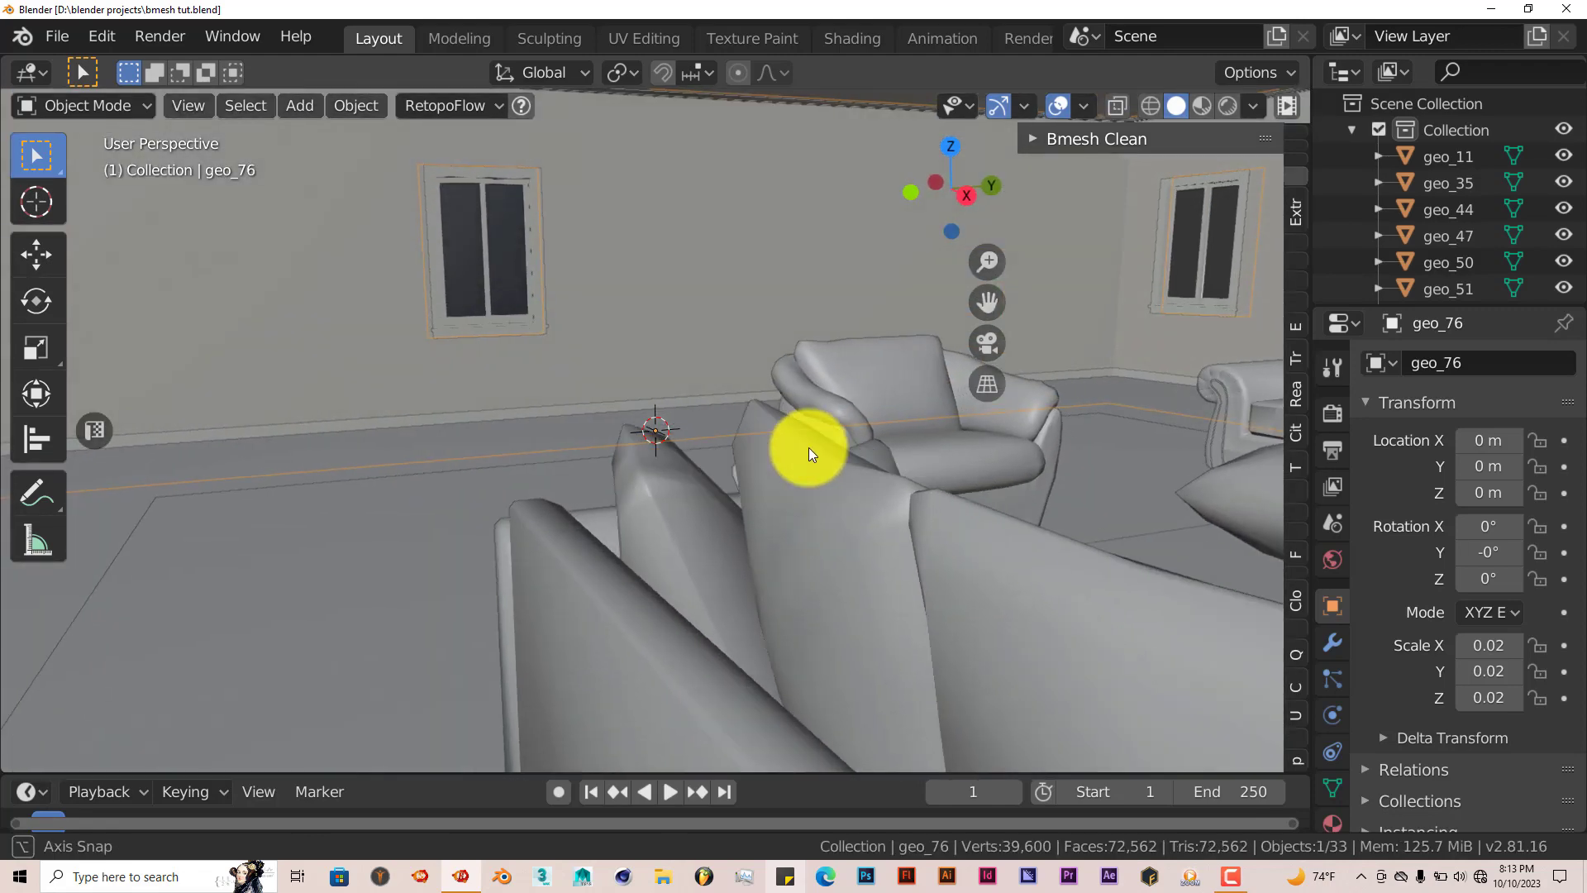
pyautogui.scroll(-8, 801, 448)
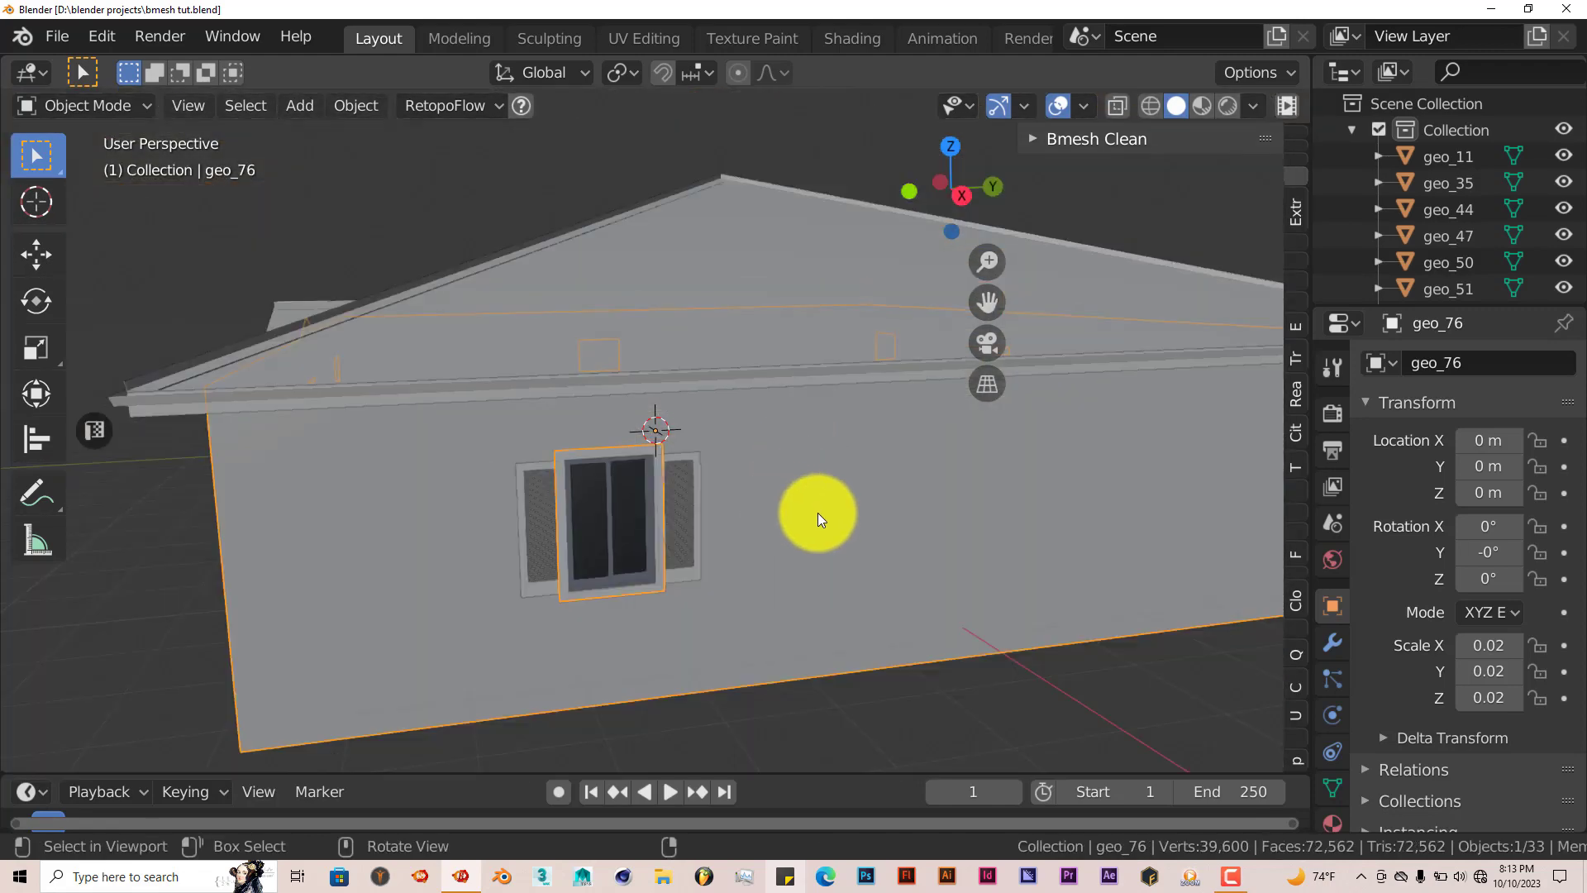
pyautogui.moveTo(816, 513); pyautogui.dragTo(791, 504, button='middle')
# Enter Edit Mode on the geo_76 walls and frame the whole wall mesh with its stray diagonals.
pyautogui.press('Tab')
pyautogui.scroll(-4, 461, 457)
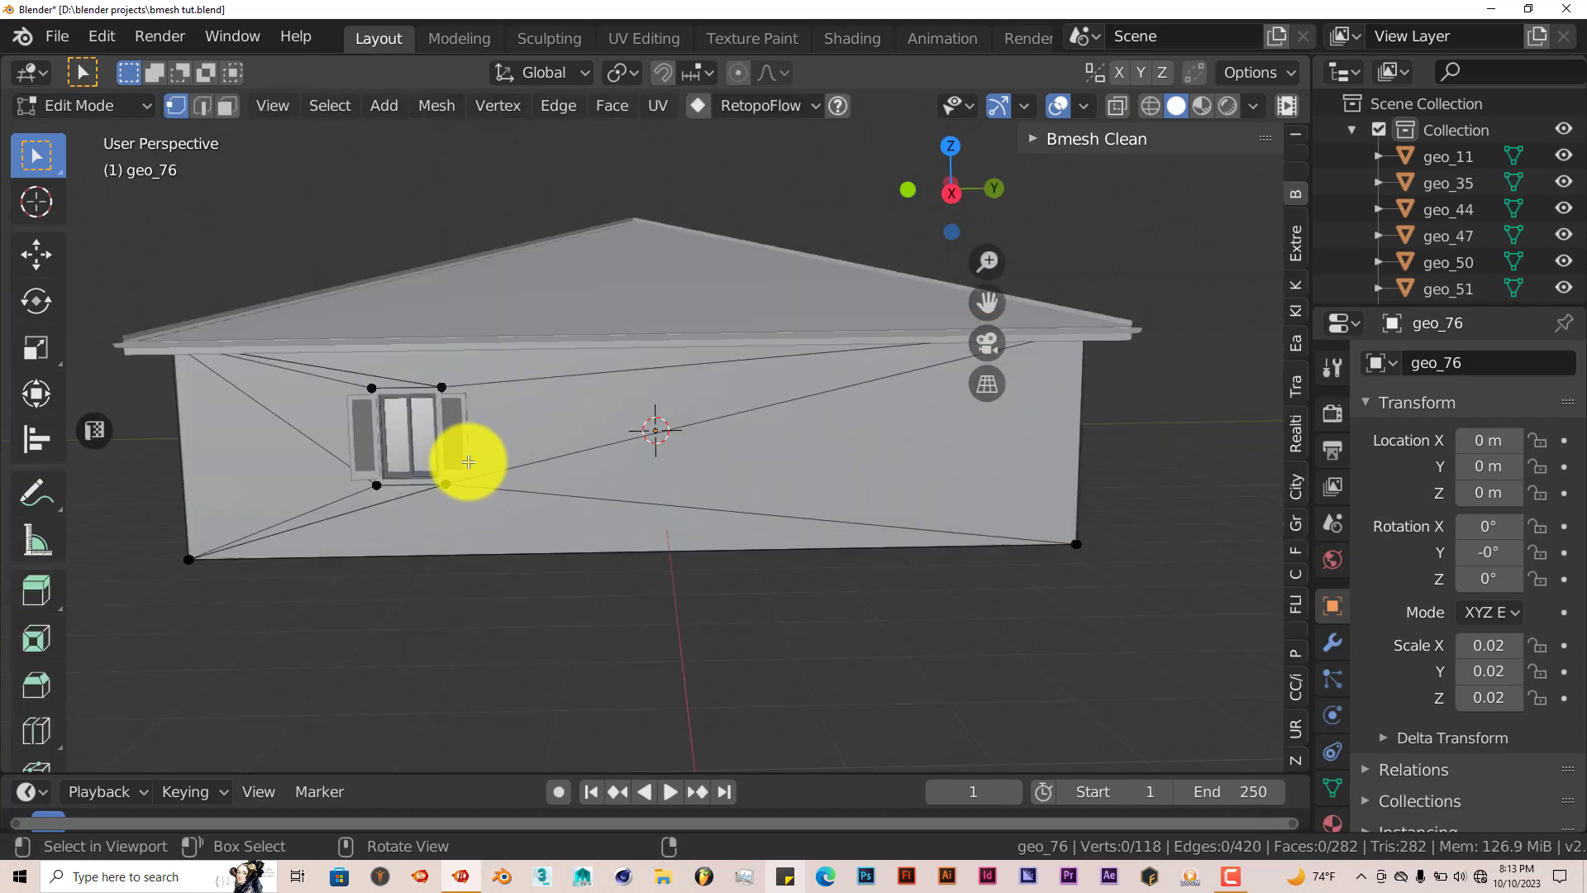
pyautogui.scroll(4, 460, 463)
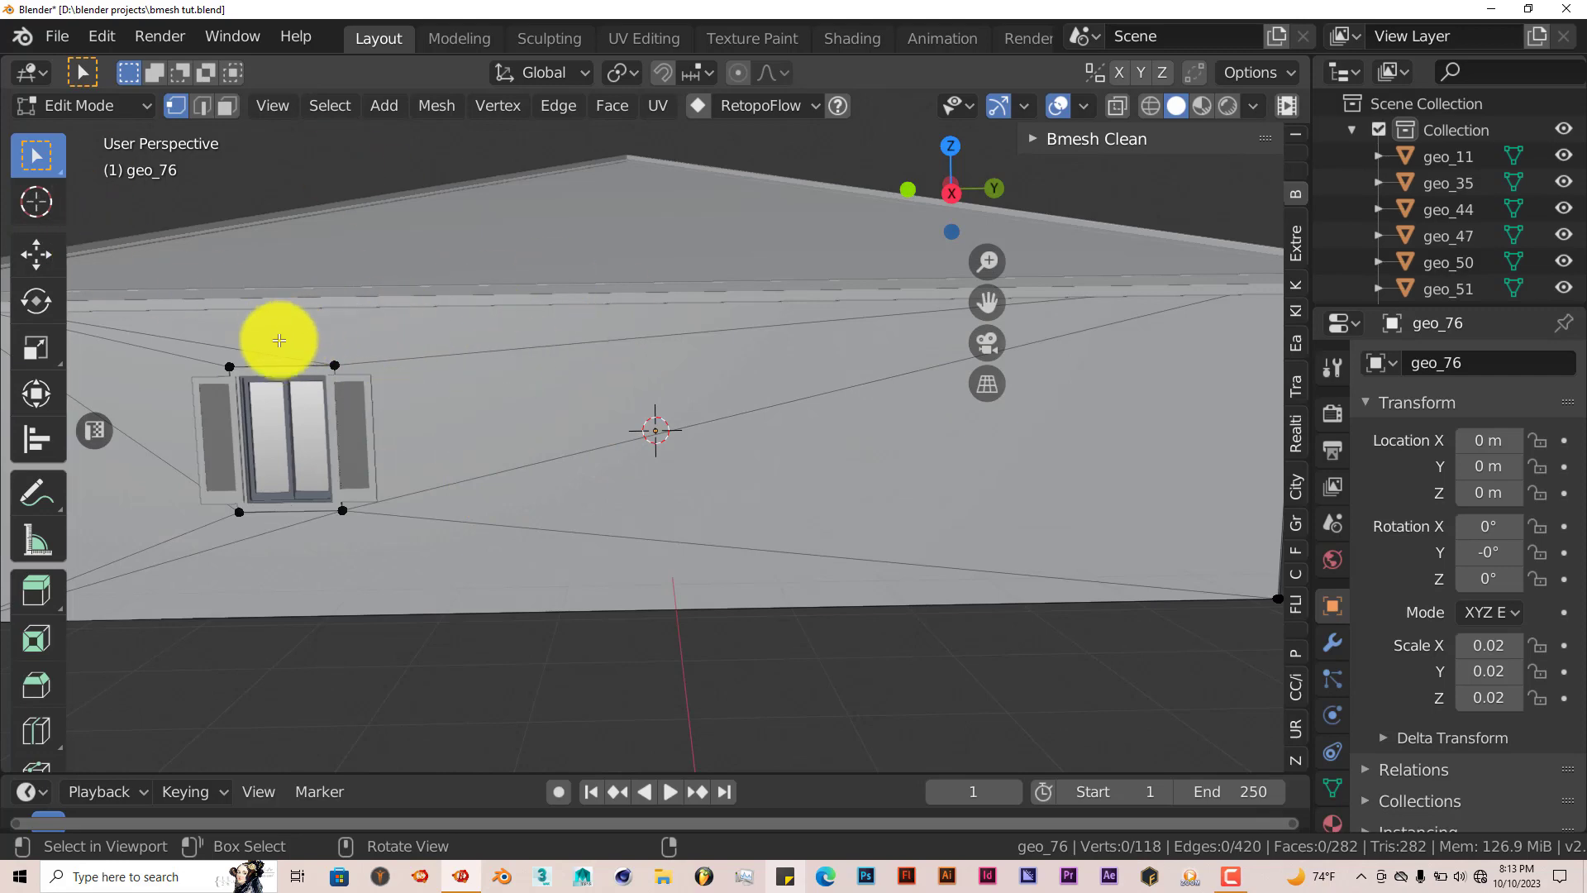
pyautogui.scroll(-4, 506, 330)
pyautogui.moveTo(486, 379); pyautogui.dragTo(678, 401, button='middle')
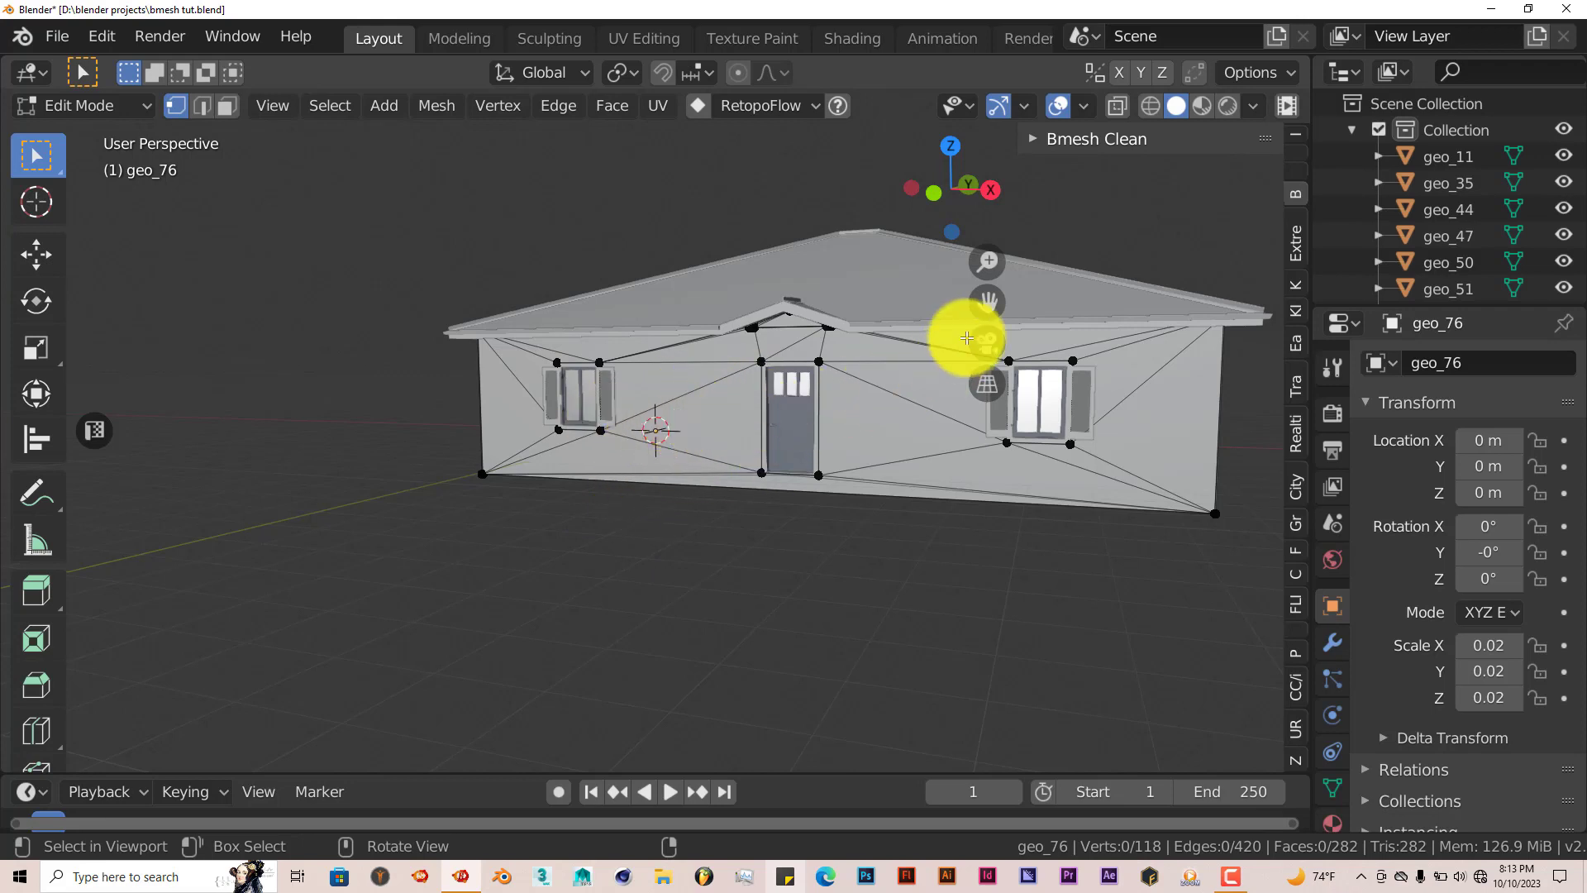
pyautogui.moveTo(985, 305); pyautogui.dragTo(765, 429)
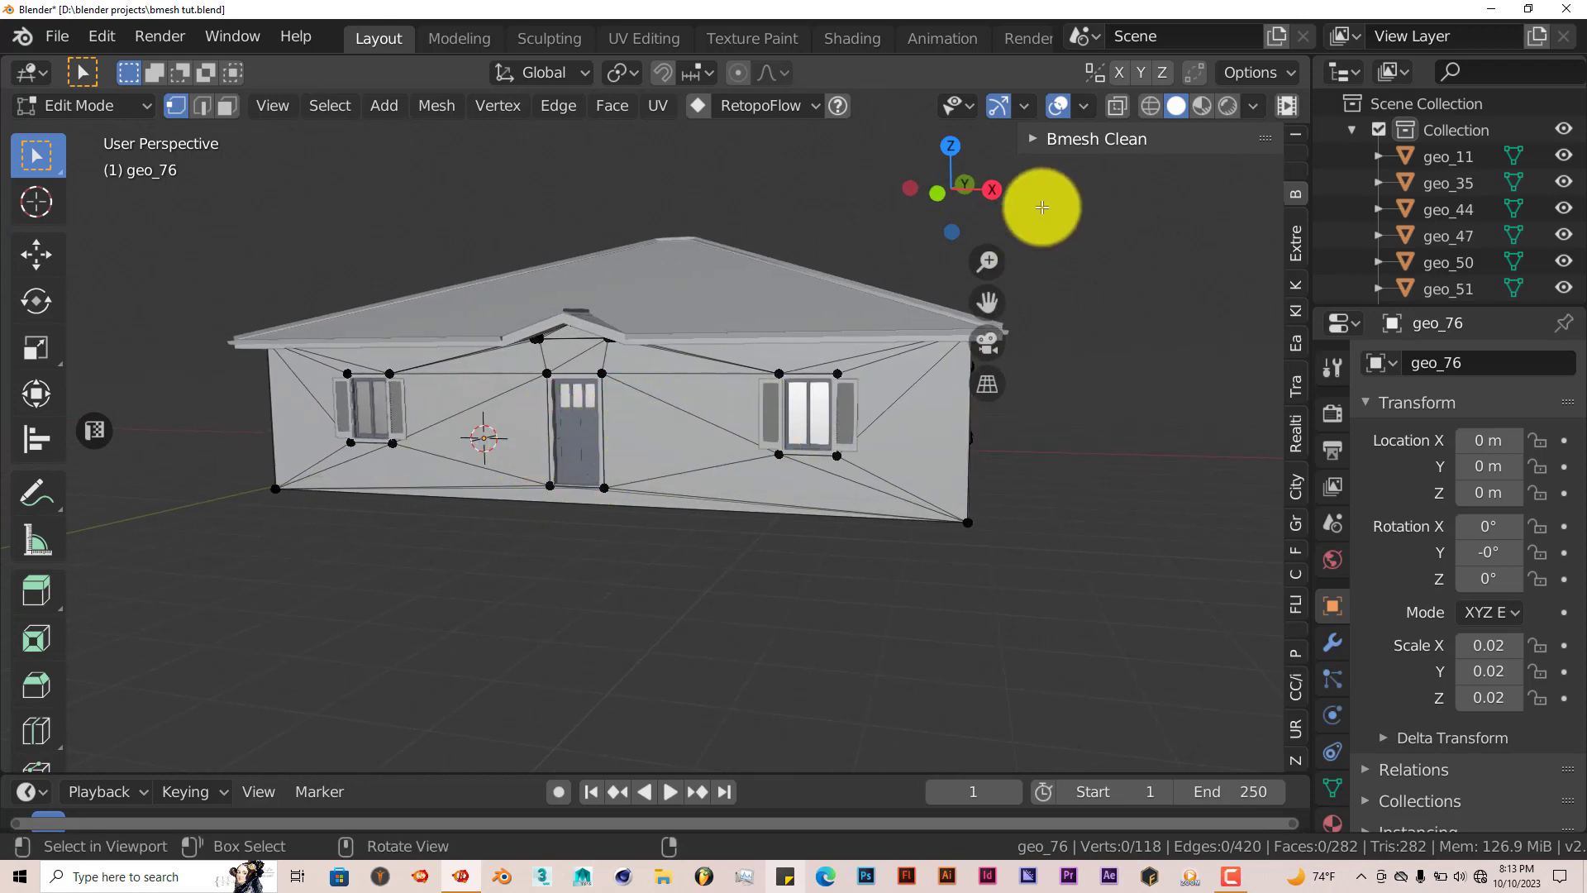
# Run Bmesh Clean's '2 - Blender Default' preset on geo_76, removing 195 edges and 195 faces.
pyautogui.click(1032, 140)
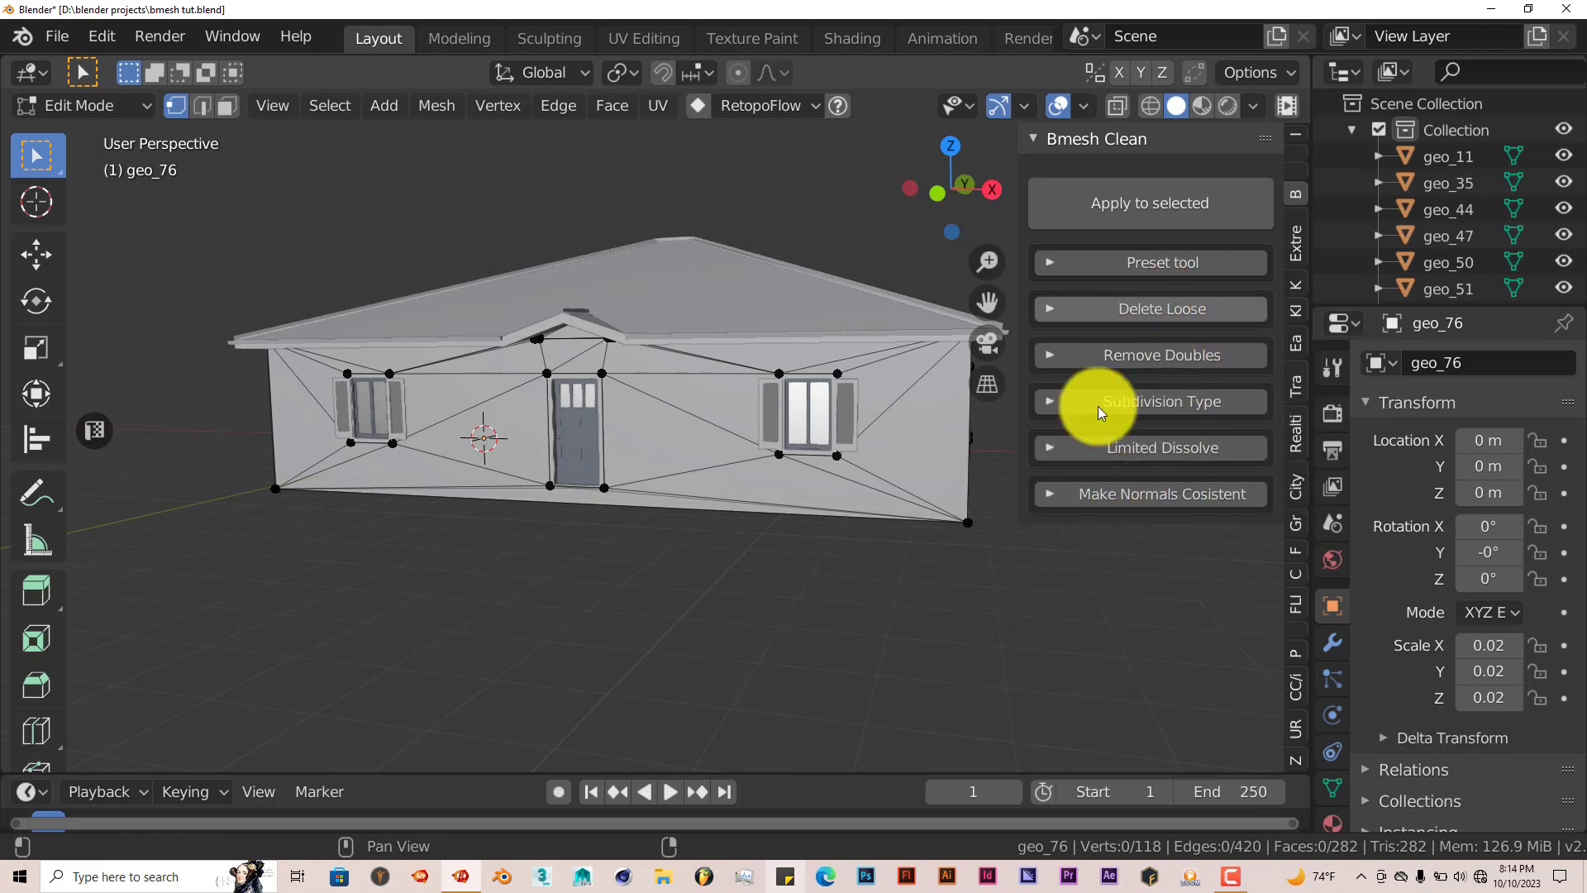
pyautogui.click(1049, 261)
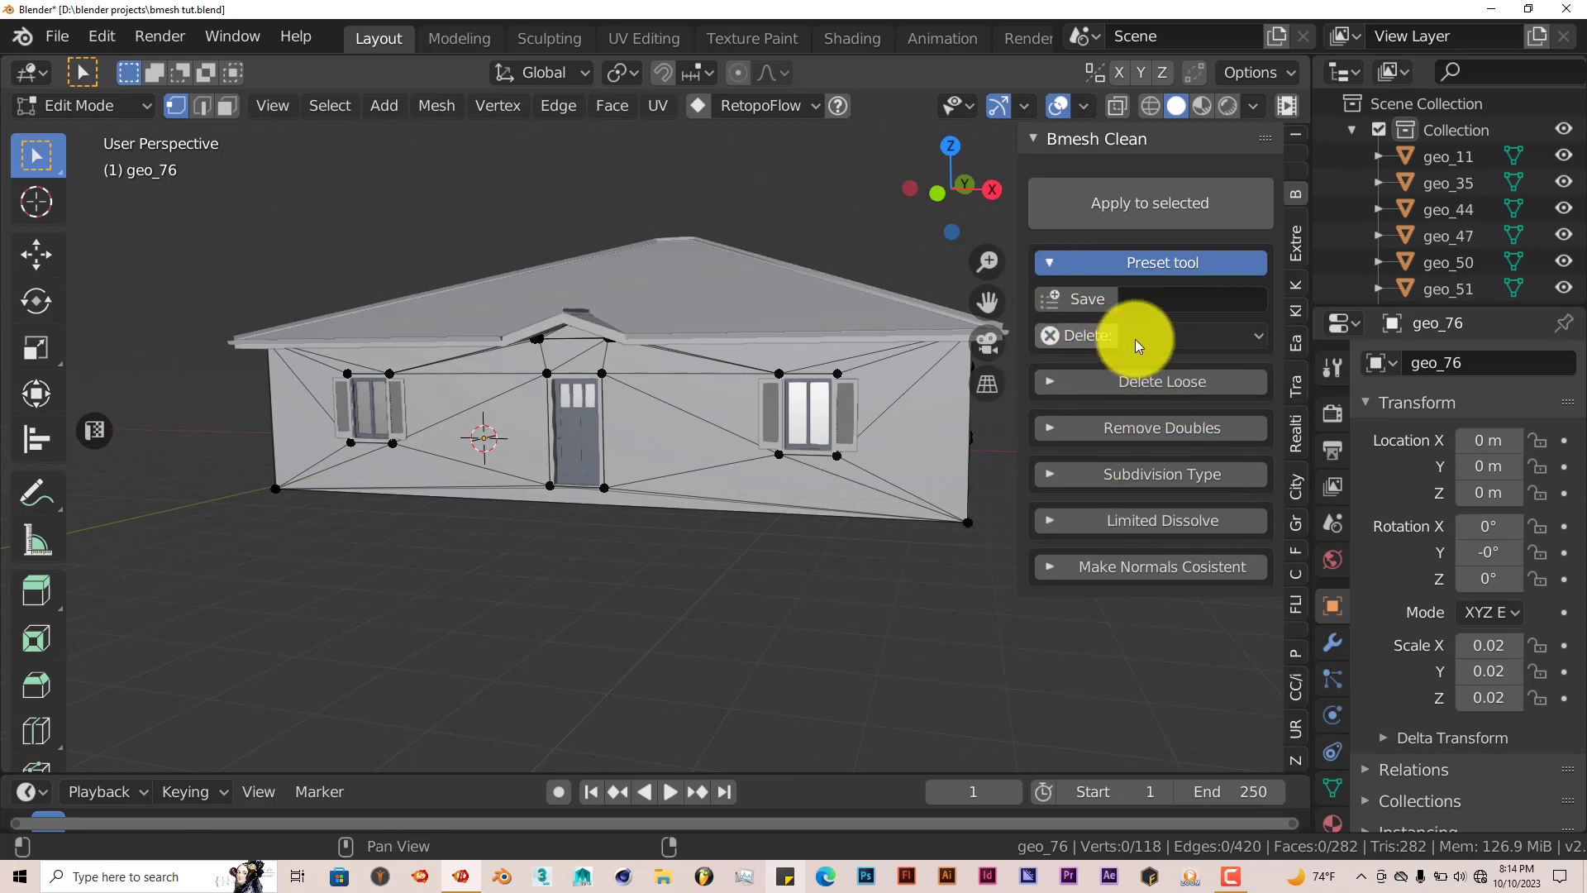
pyautogui.click(1237, 340)
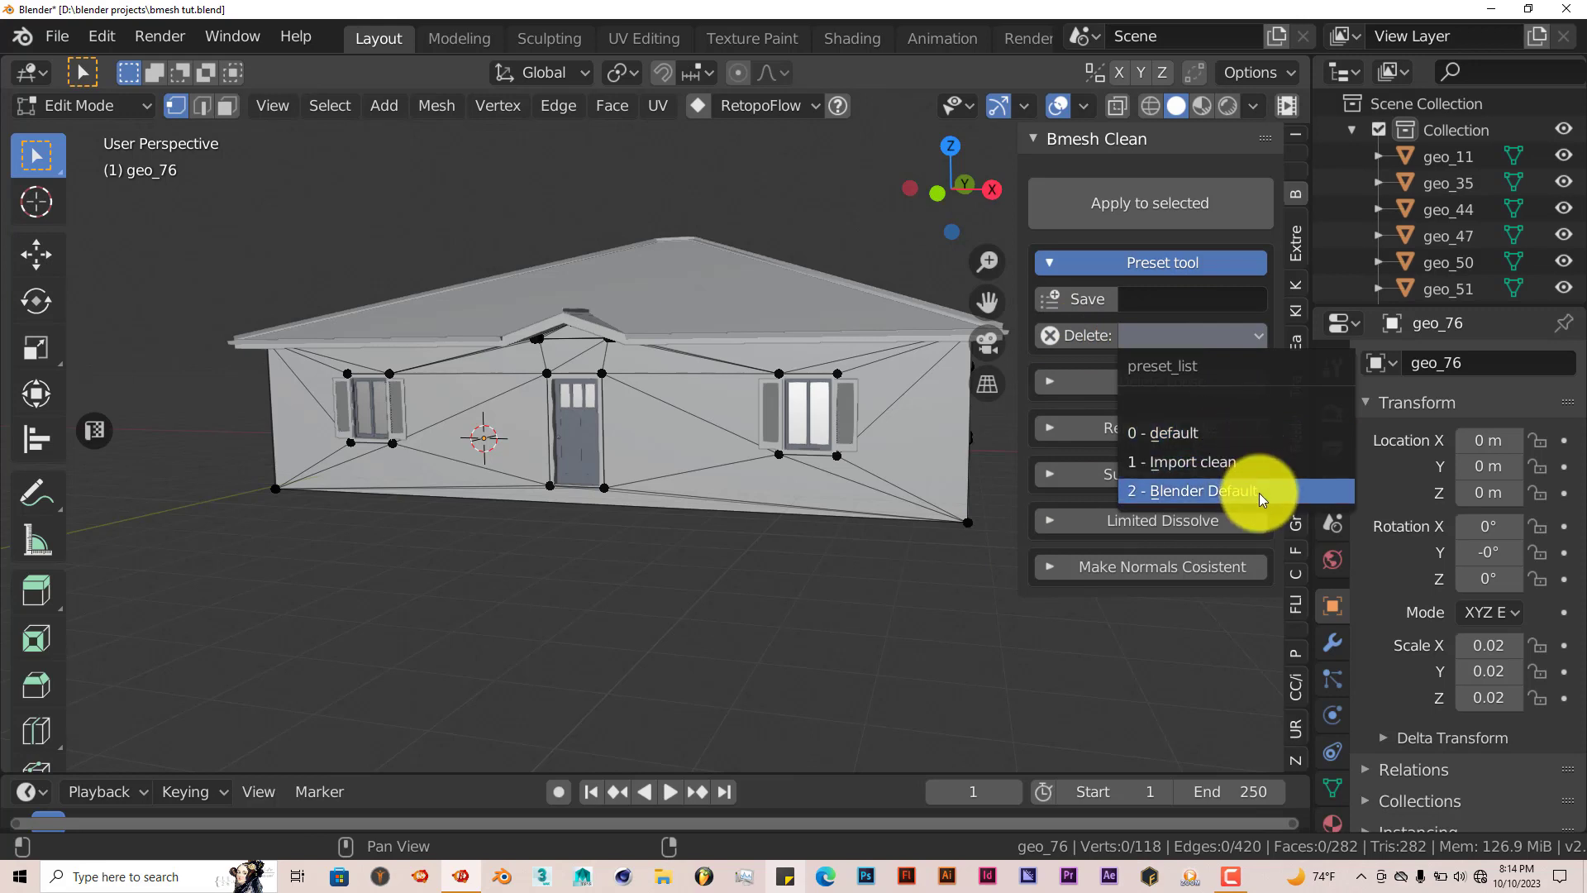
pyautogui.click(1216, 491)
pyautogui.click(1139, 207)
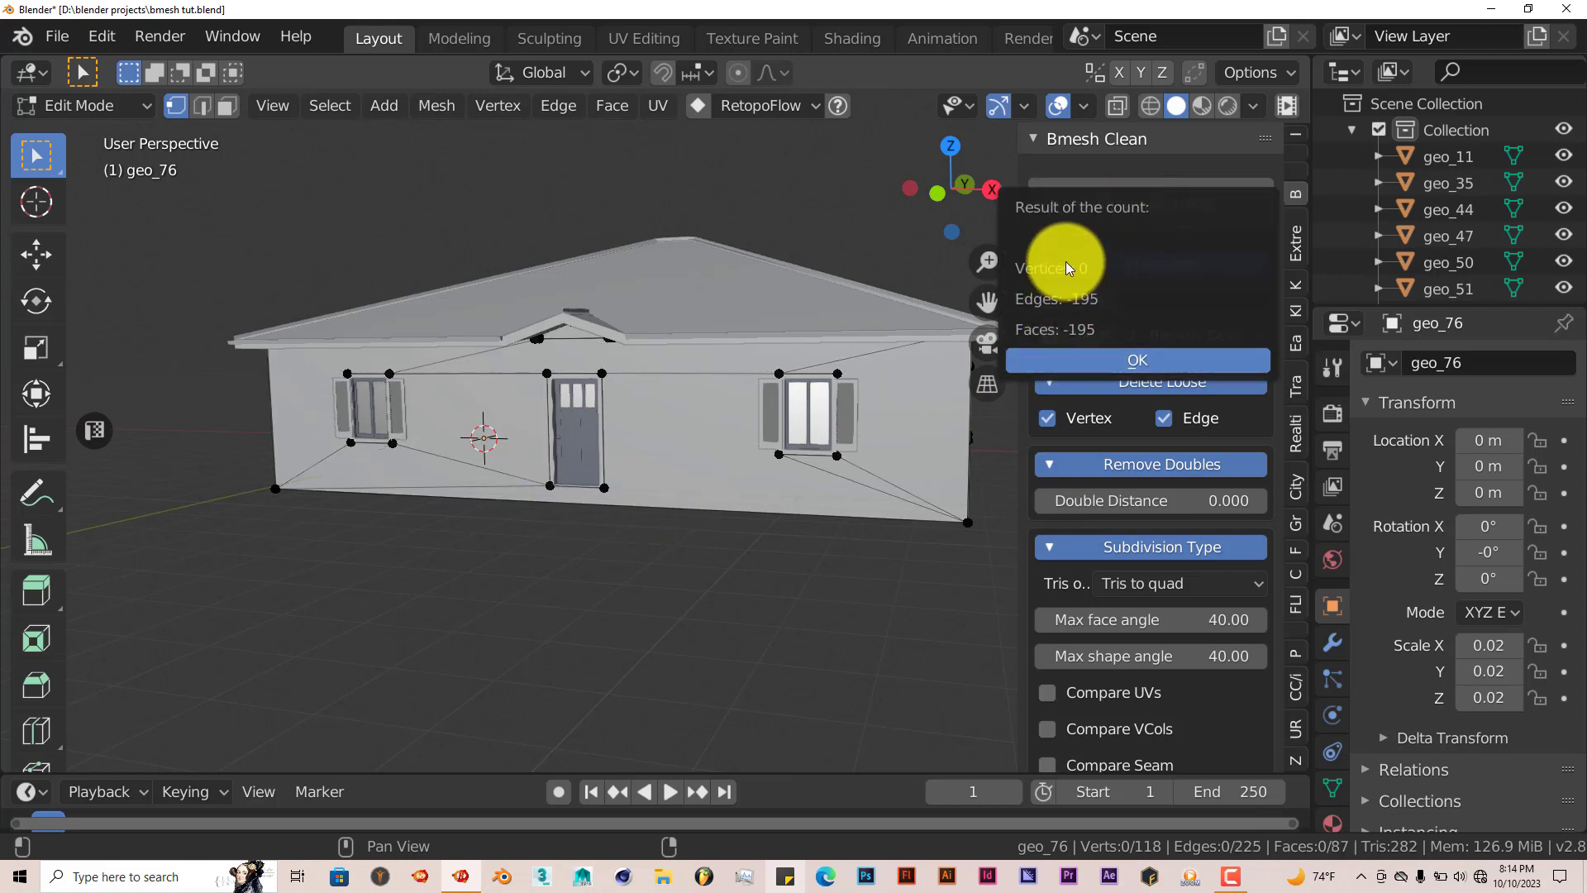
# Accept the cleanup result and inspect the walls in Edit Mode at 225 edges and 87 faces.
pyautogui.click(1095, 359)
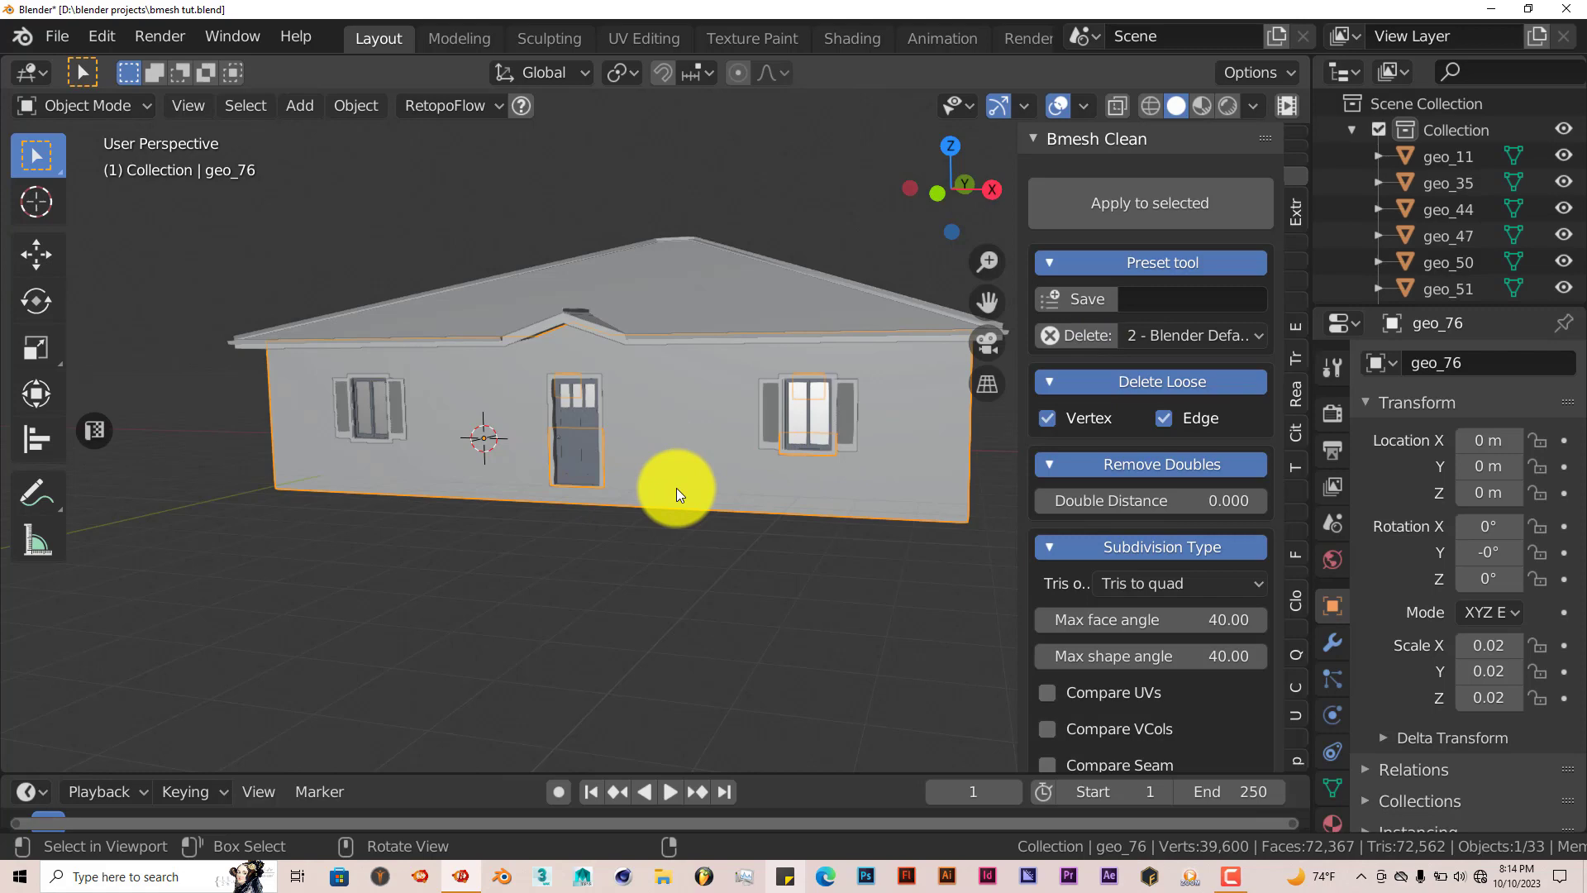
pyautogui.press('Tab')
pyautogui.moveTo(666, 485); pyautogui.dragTo(689, 480, button='middle')
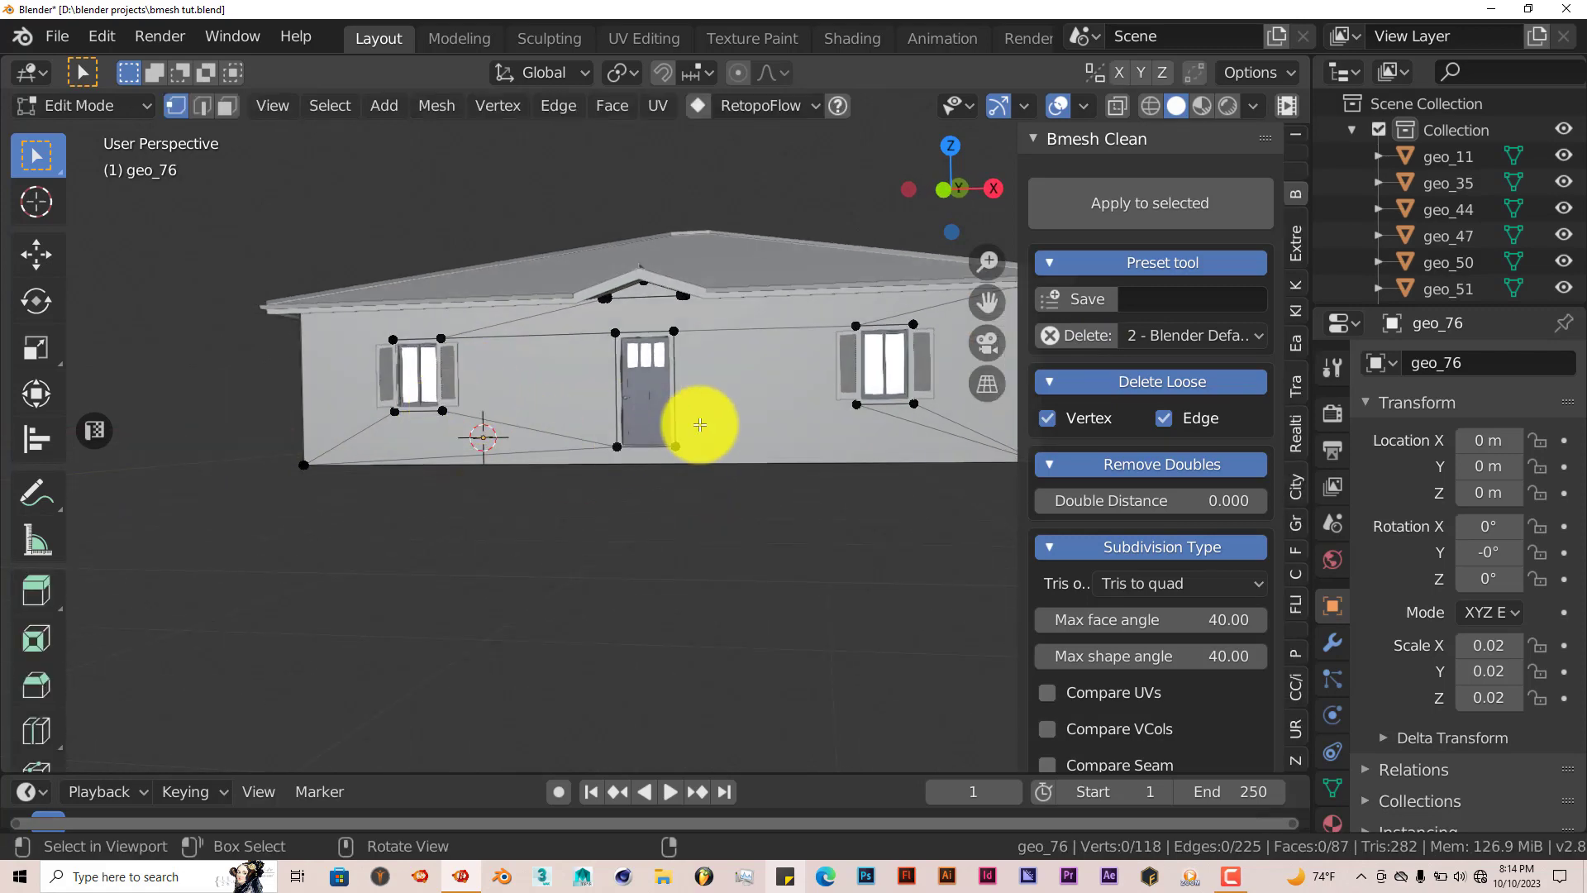
pyautogui.moveTo(698, 425)
pyautogui.mouseDown(button='middle')
pyautogui.moveTo(659, 441)
pyautogui.moveTo(705, 418)
pyautogui.mouseUp(button='middle')
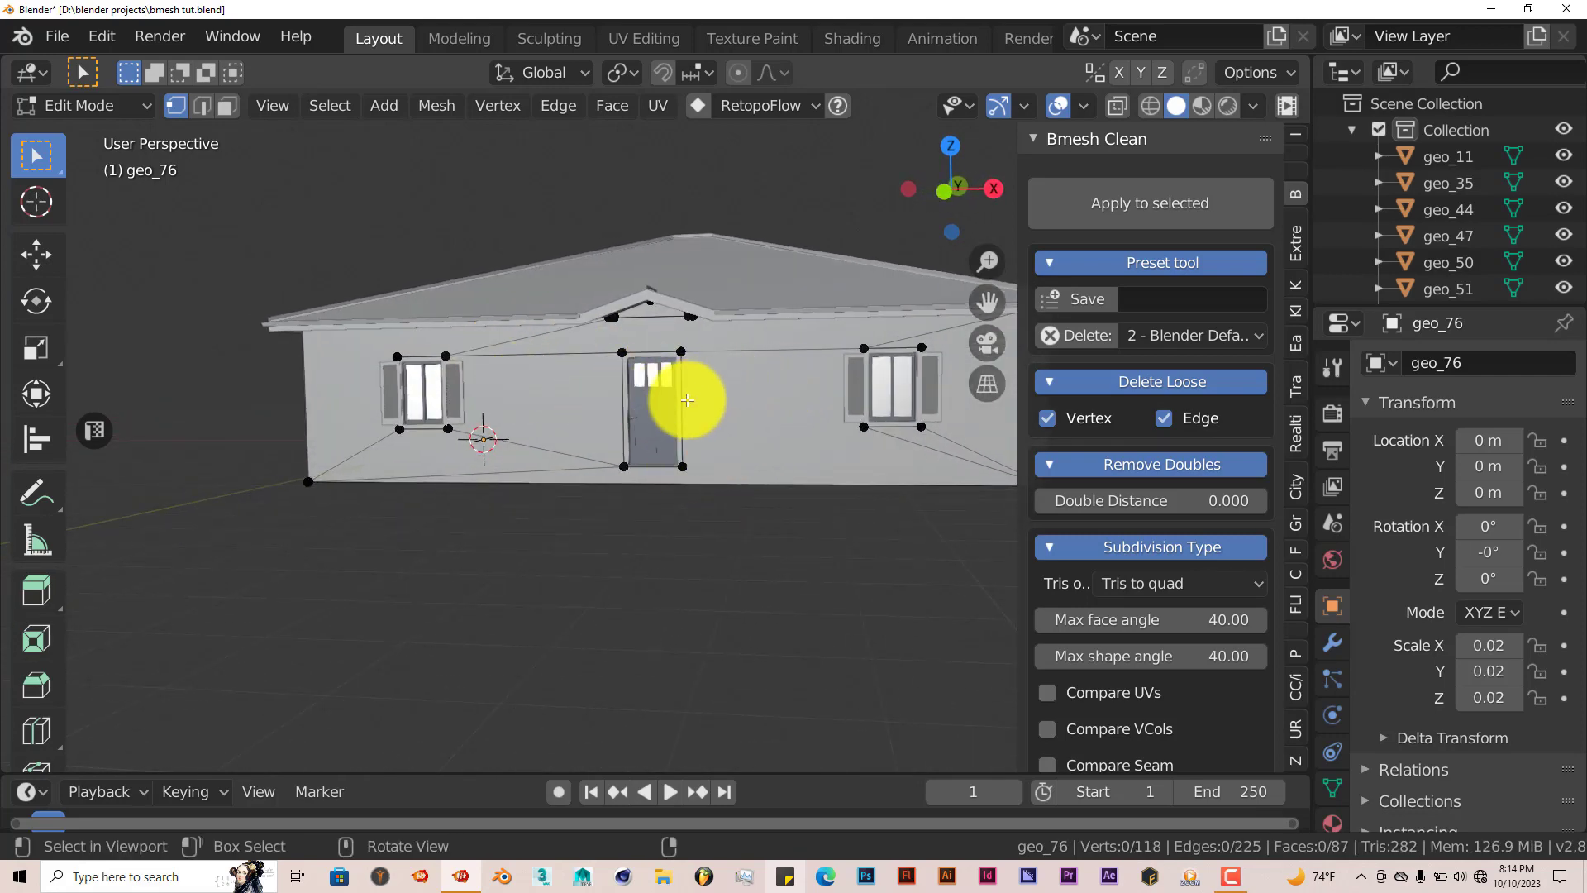
pyautogui.moveTo(840, 439); pyautogui.dragTo(685, 434, button='middle')
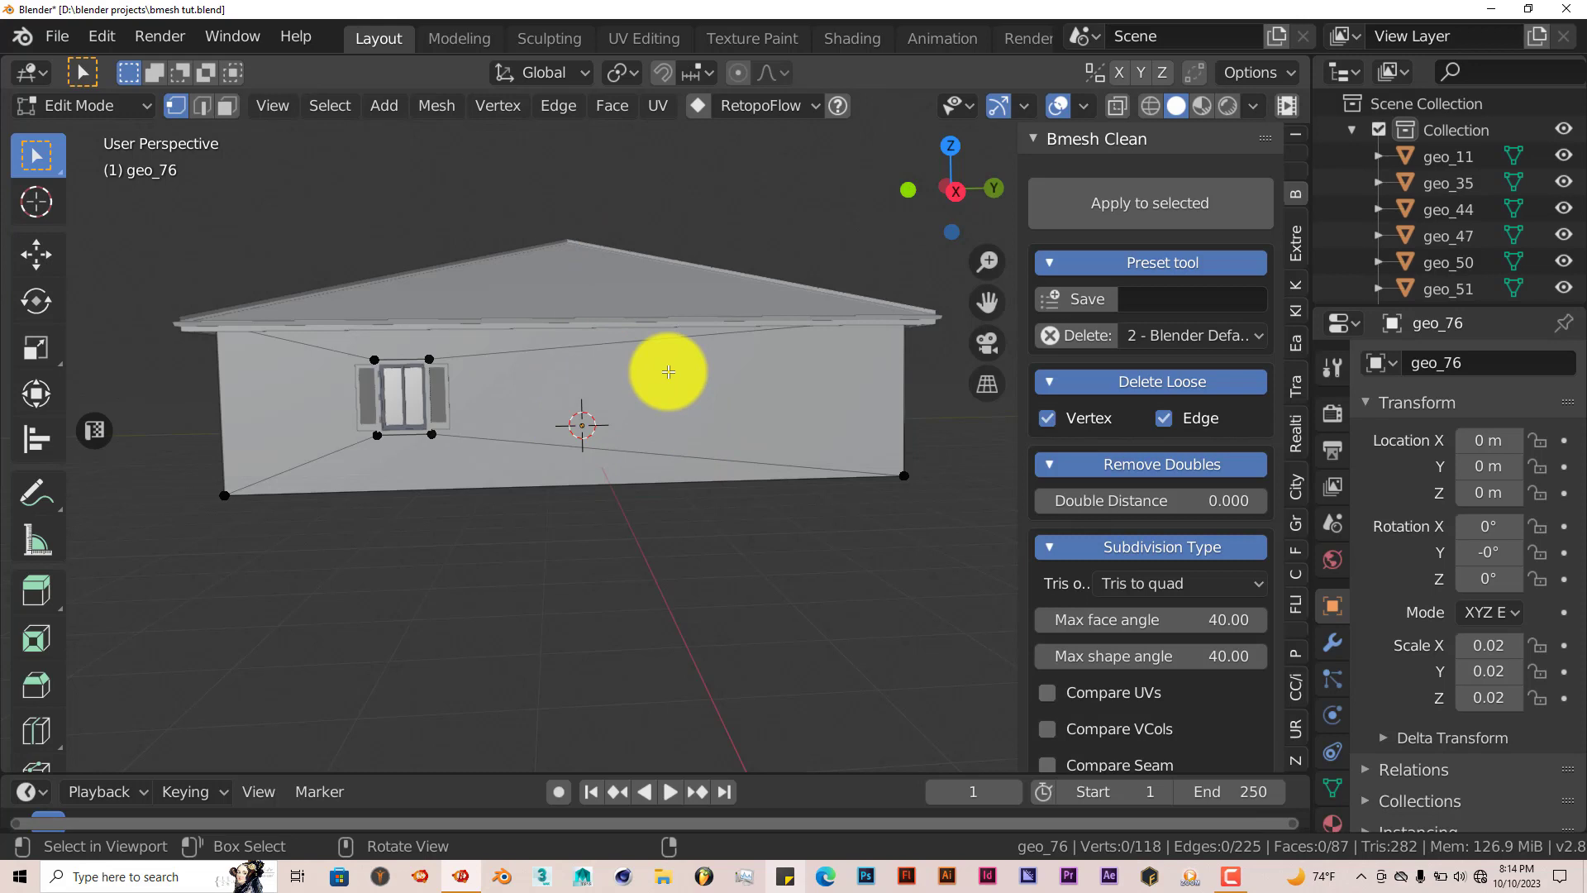
pyautogui.moveTo(663, 369); pyautogui.dragTo(784, 423, button='middle')
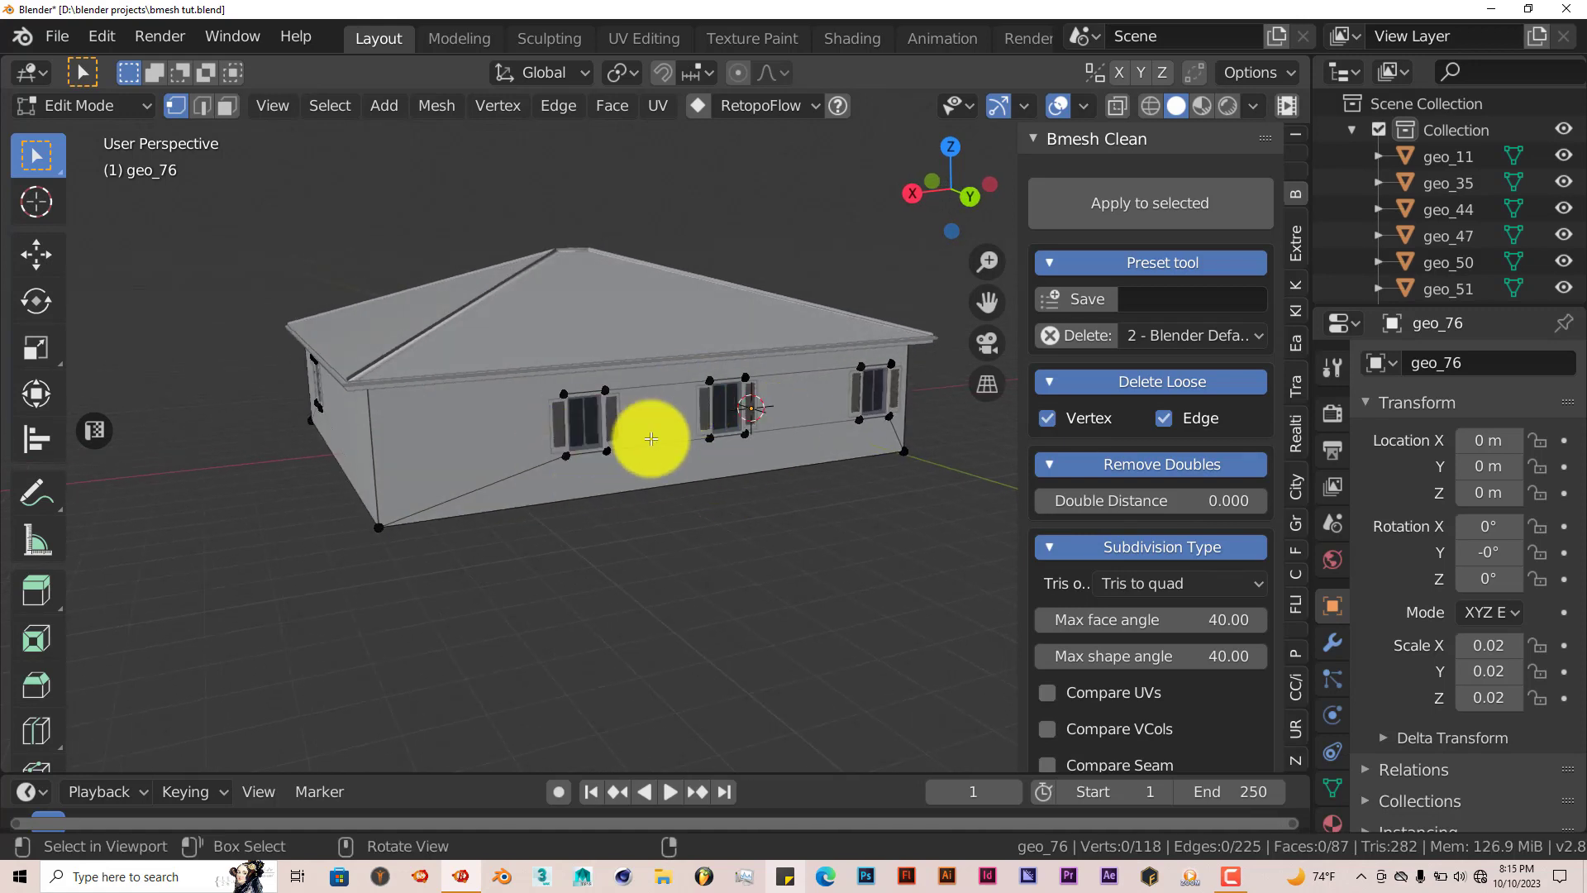
# Return the geo_76 walls to Object Mode.
pyautogui.scroll(5, 651, 439)
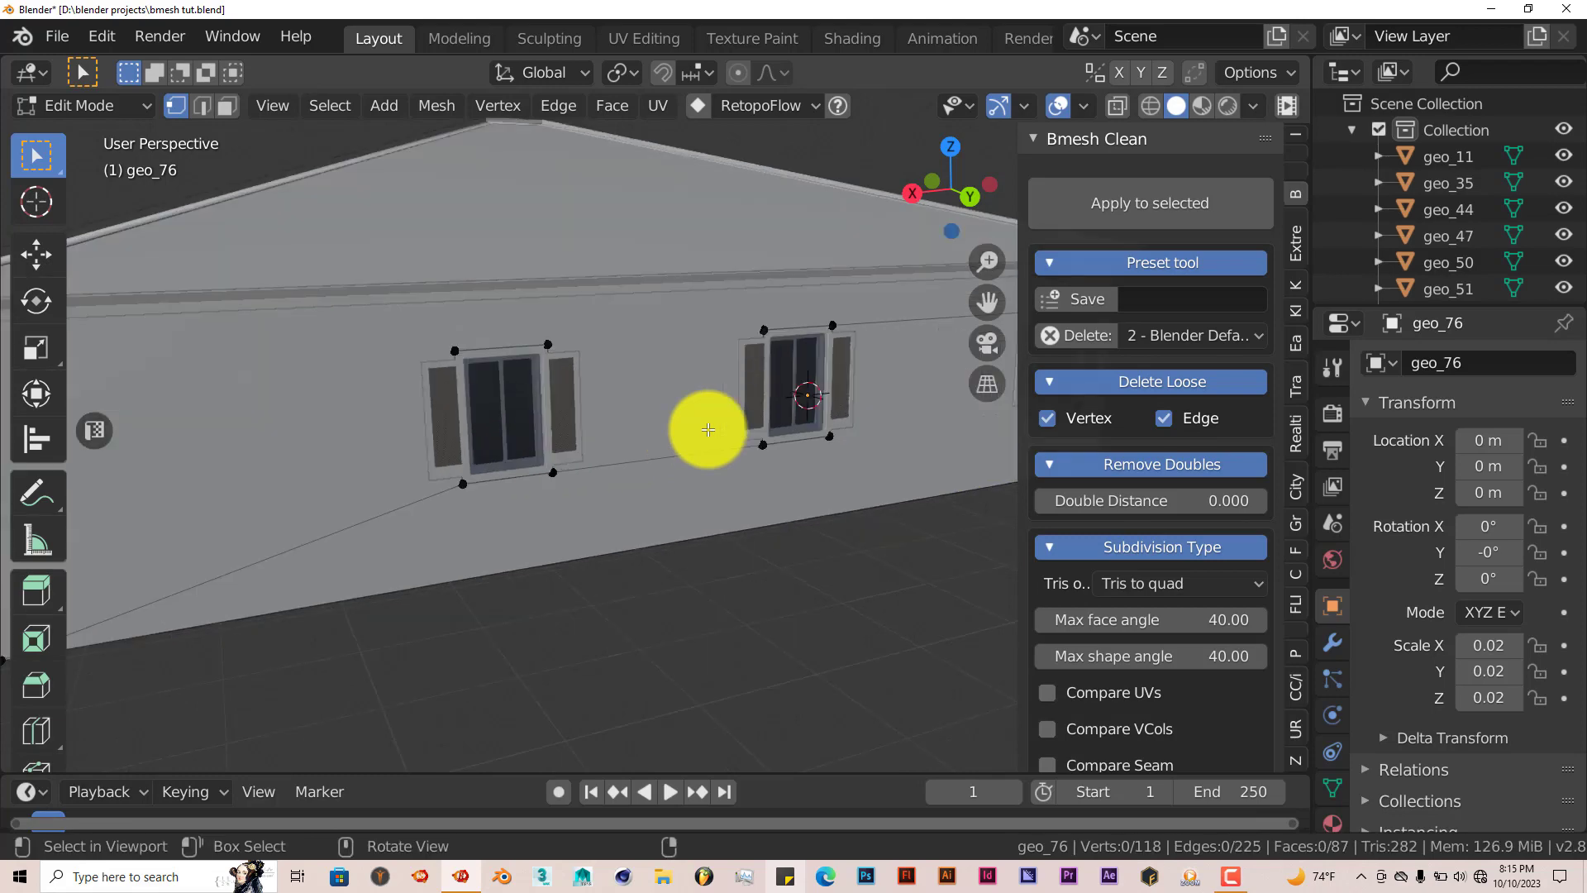
pyautogui.press('Tab')
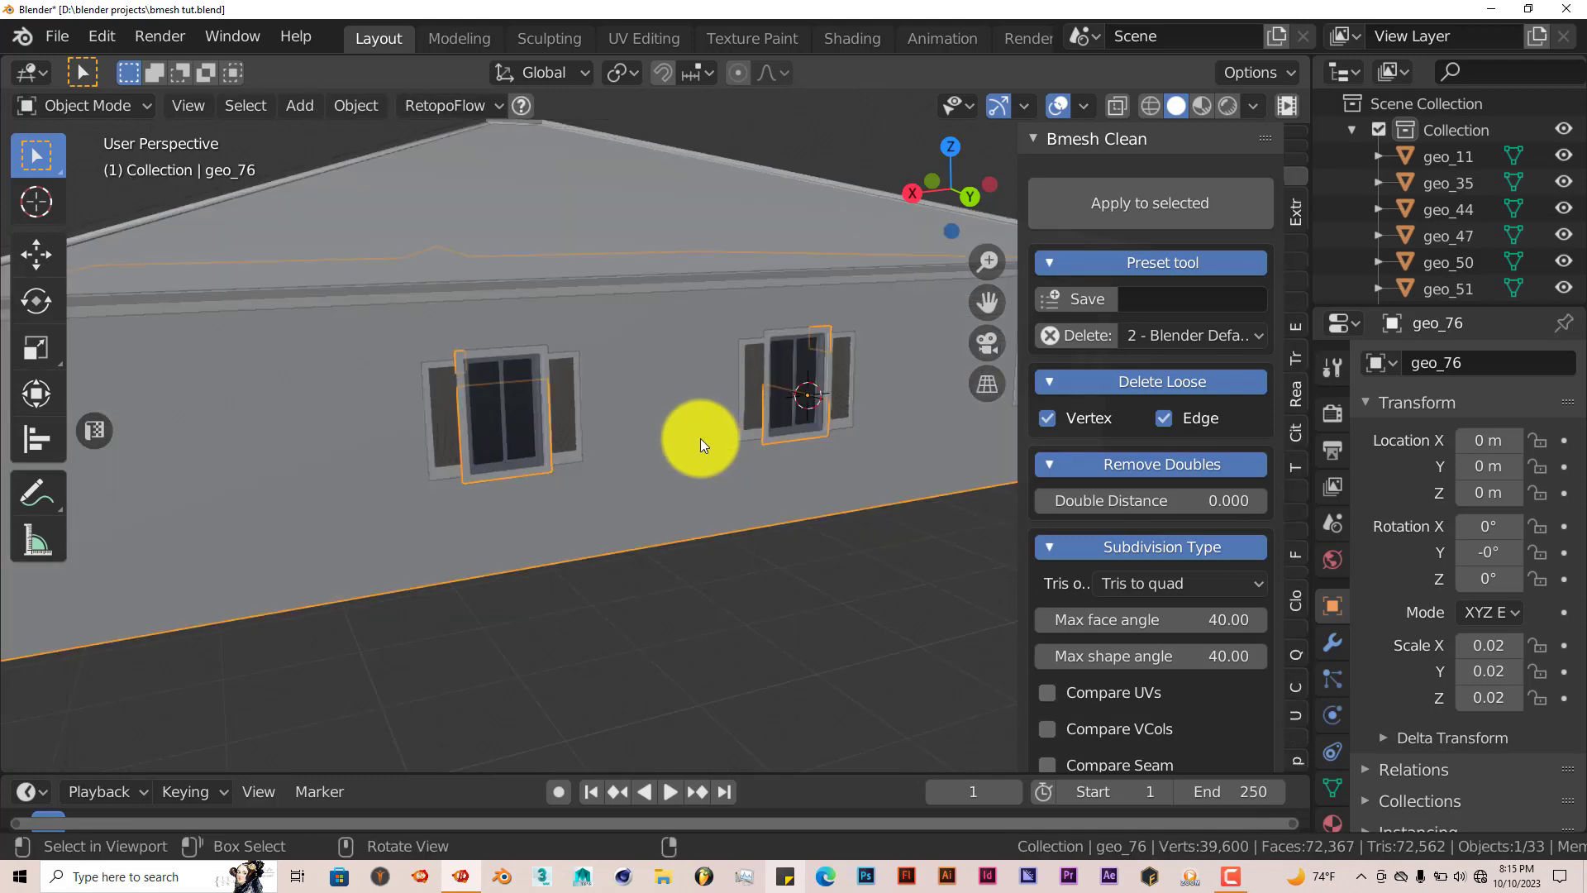
pyautogui.scroll(-3, 607, 421)
# Select the roof geo_85 and enter Edit Mode to show its 254 vertices and 771 edges.
pyautogui.moveTo(608, 429); pyautogui.dragTo(860, 391, button='middle')
pyautogui.click(587, 315)
pyautogui.scroll(-3, 589, 330)
pyautogui.press('Tab')
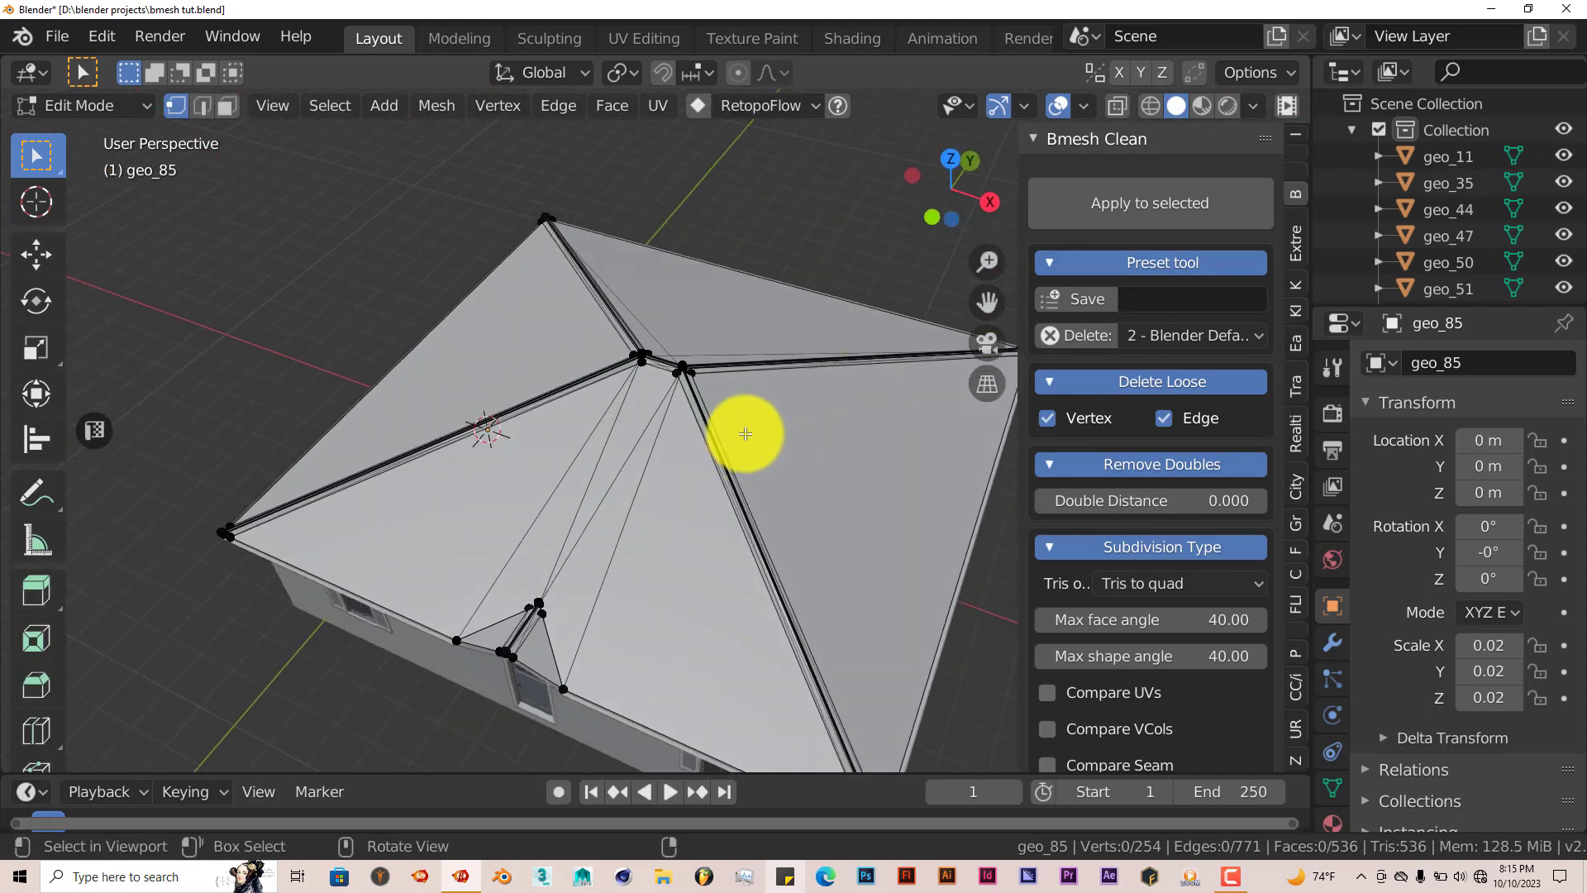
pyautogui.moveTo(609, 521); pyautogui.dragTo(578, 539, button='middle')
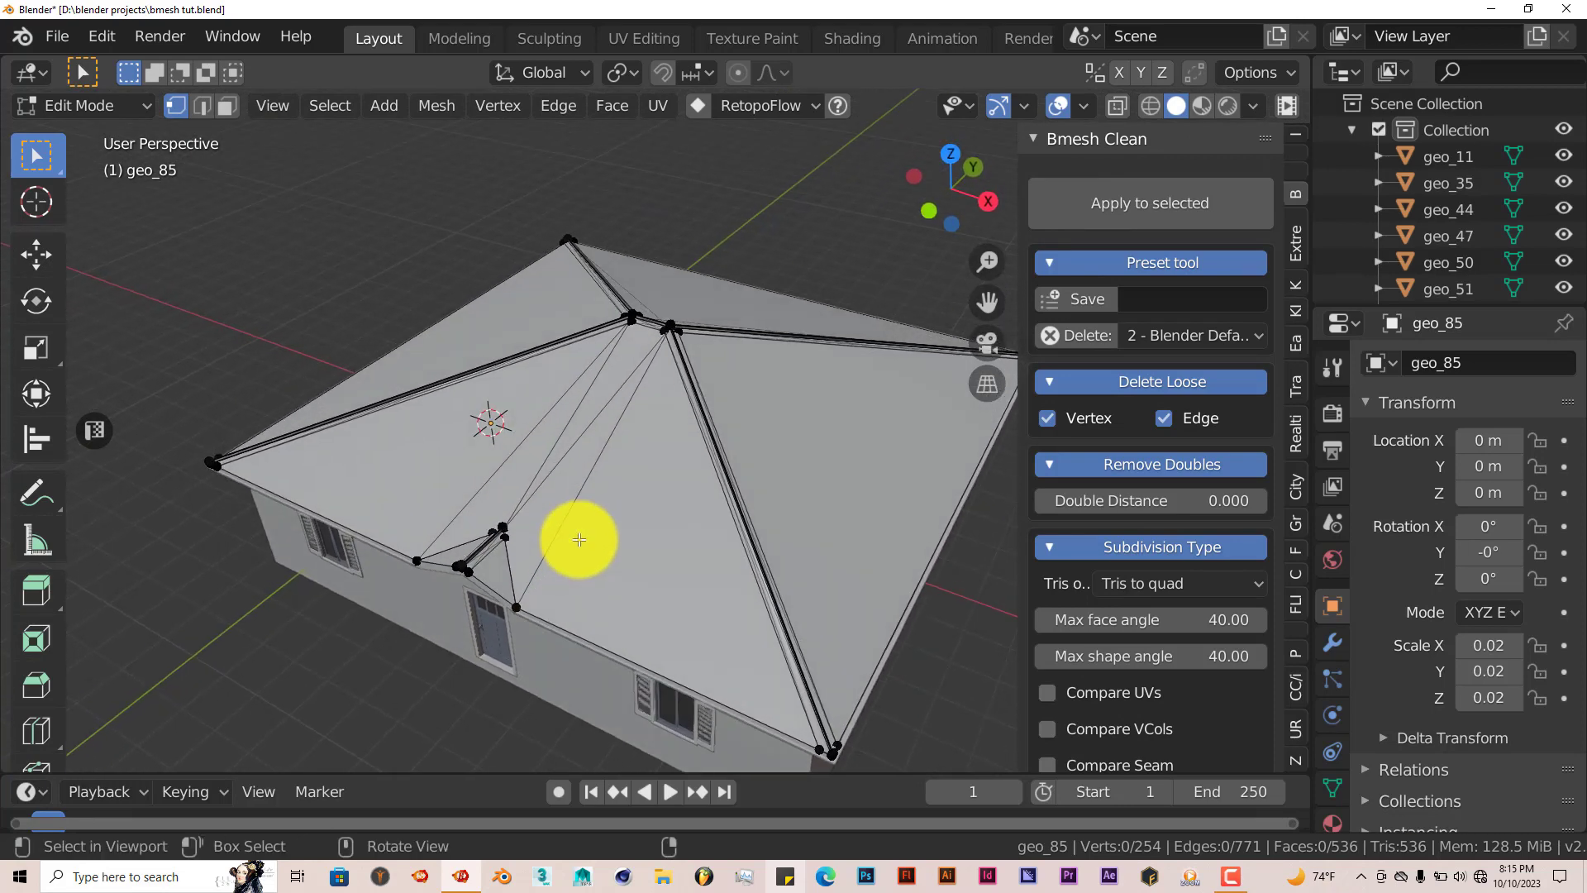
# Apply the '1 - Import clean' preset to roof geo_85, leaving 247 vertices and 509 edges.
pyautogui.click(1164, 336)
pyautogui.click(1172, 465)
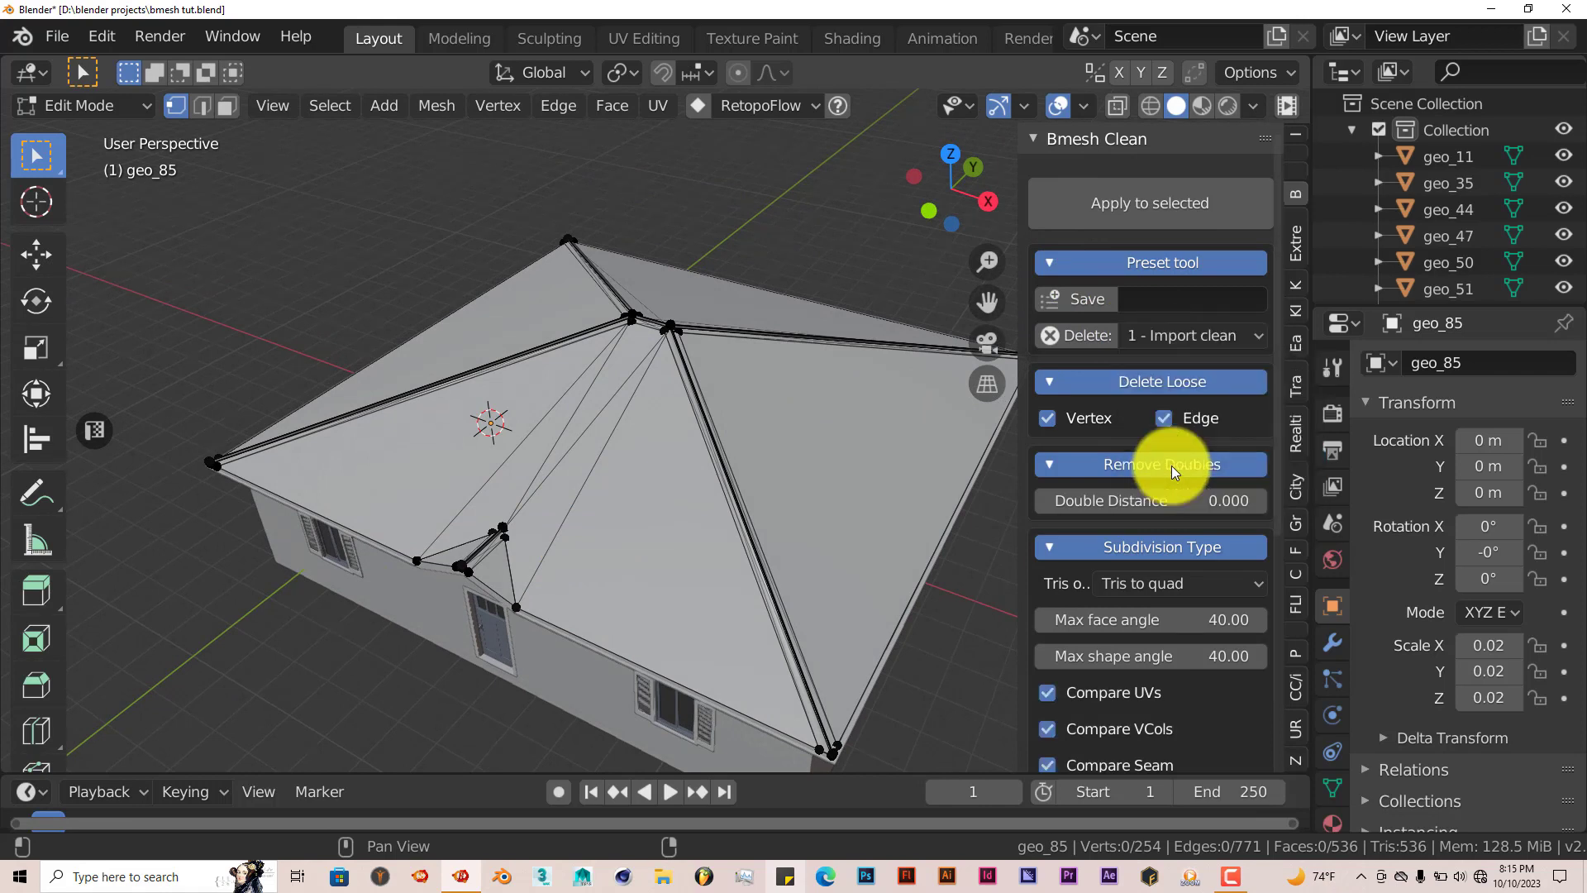
pyautogui.click(1114, 215)
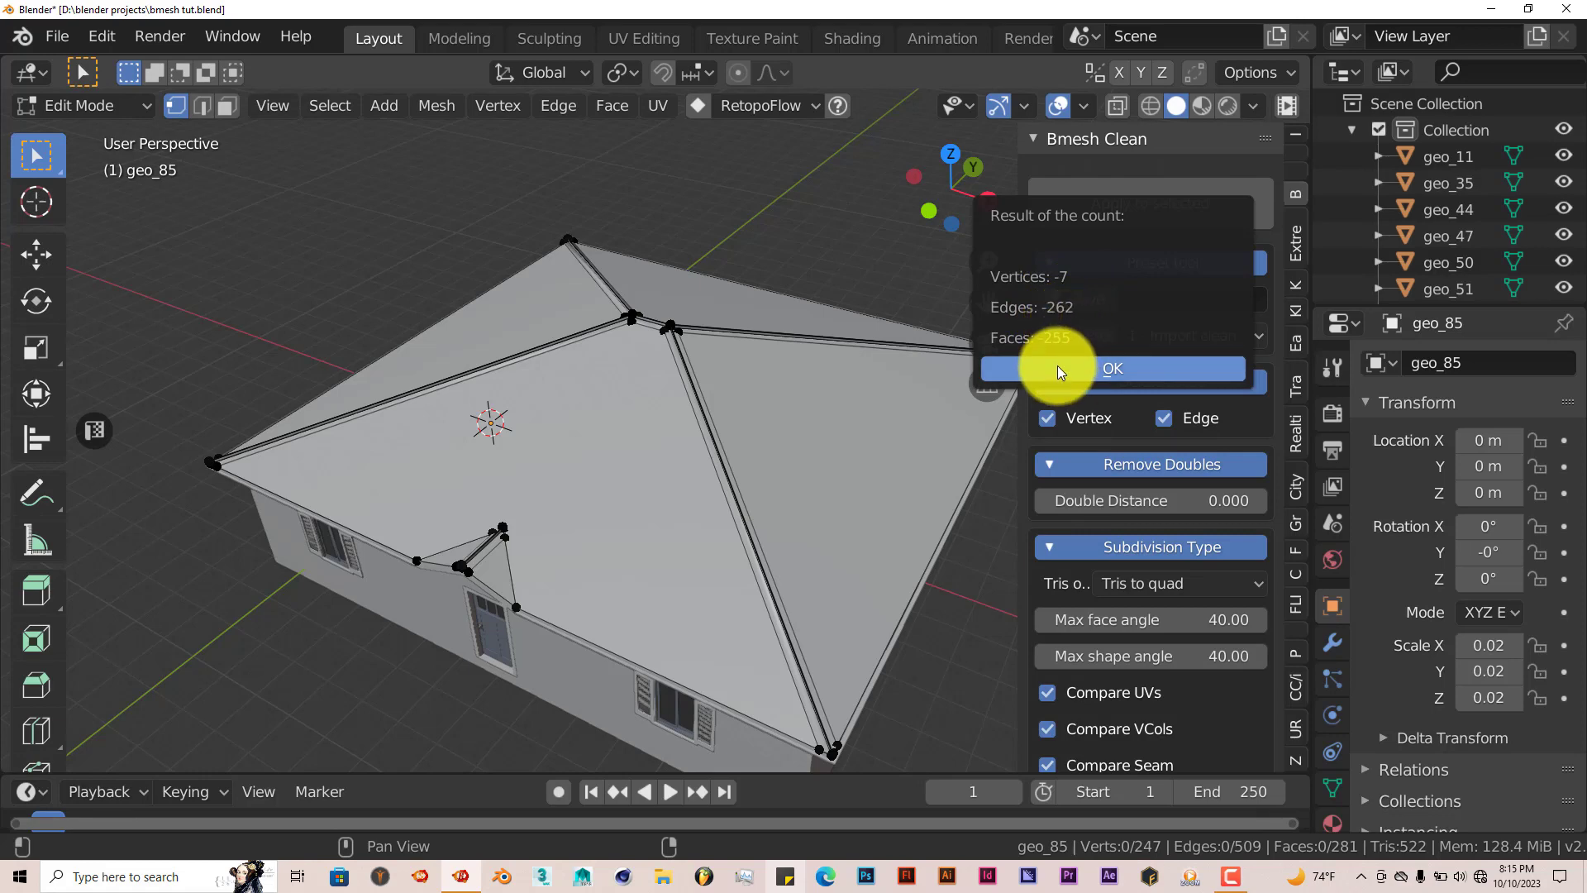
# Dismiss the cleanup summary, review the roof in Edit Mode, then return it to Object Mode and zoom inside.
pyautogui.click(1119, 364)
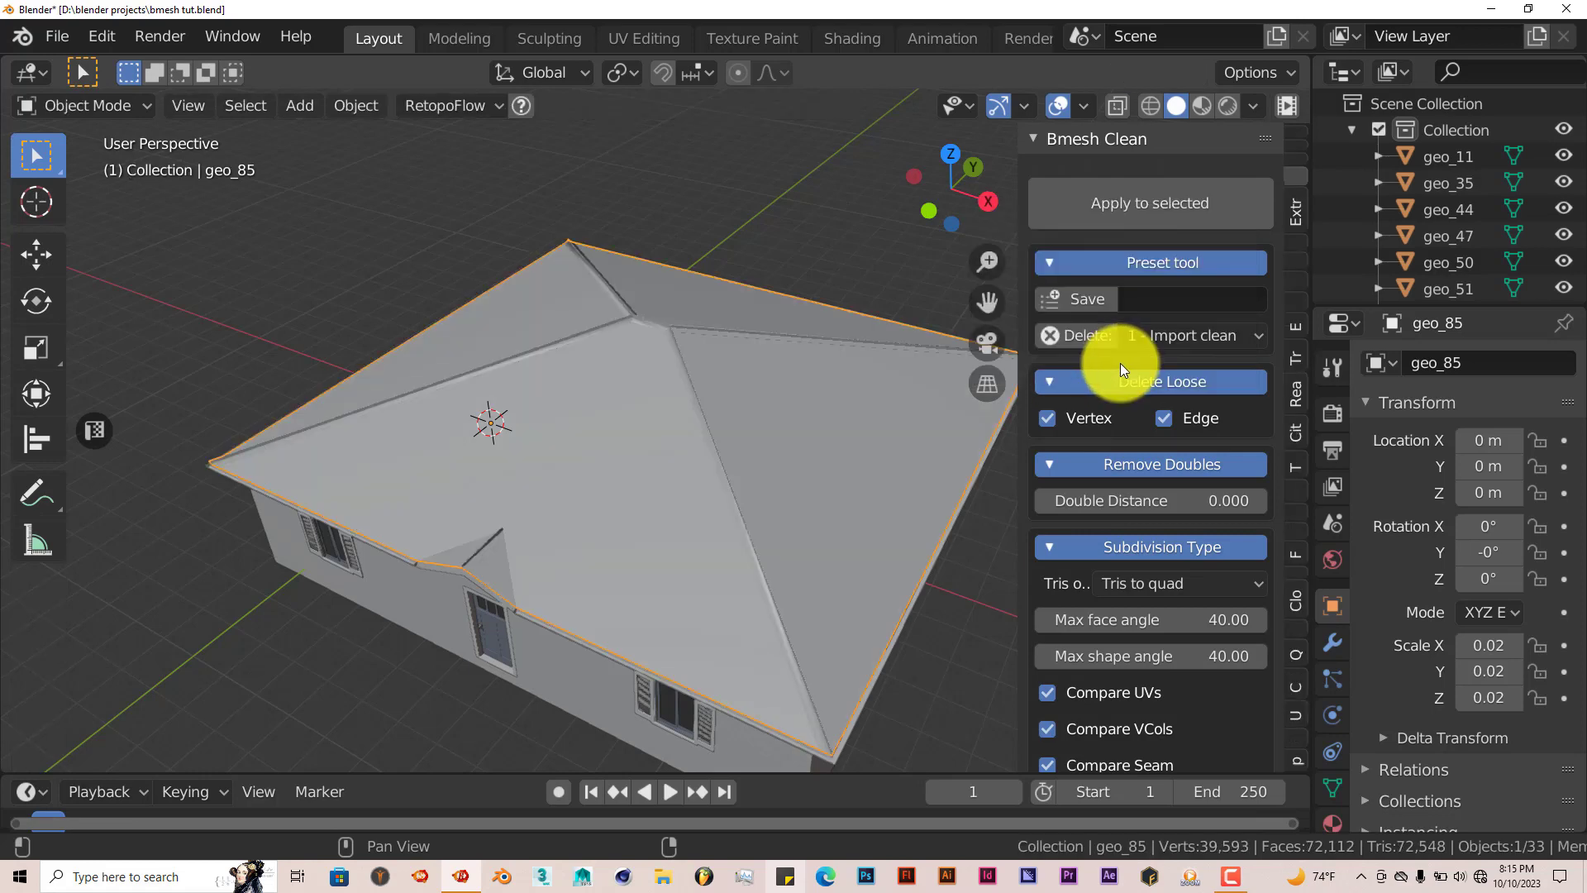
pyautogui.moveTo(718, 420); pyautogui.dragTo(680, 471, button='middle')
pyautogui.press('Tab')
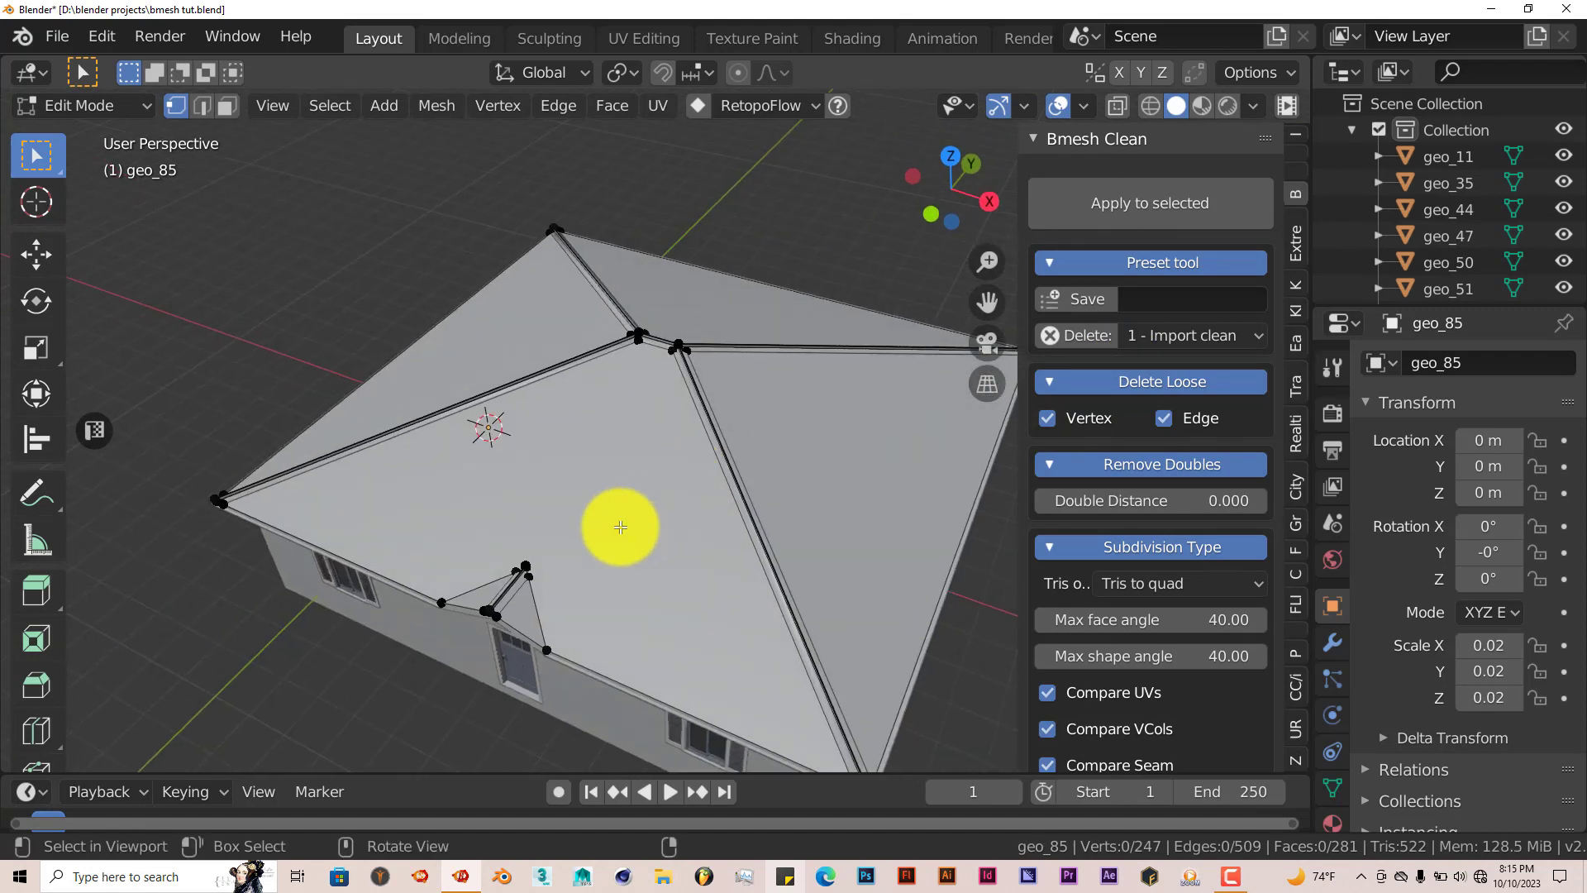
pyautogui.moveTo(626, 341); pyautogui.dragTo(579, 395, button='middle')
pyautogui.press('Tab')
pyautogui.scroll(8, 666, 443)
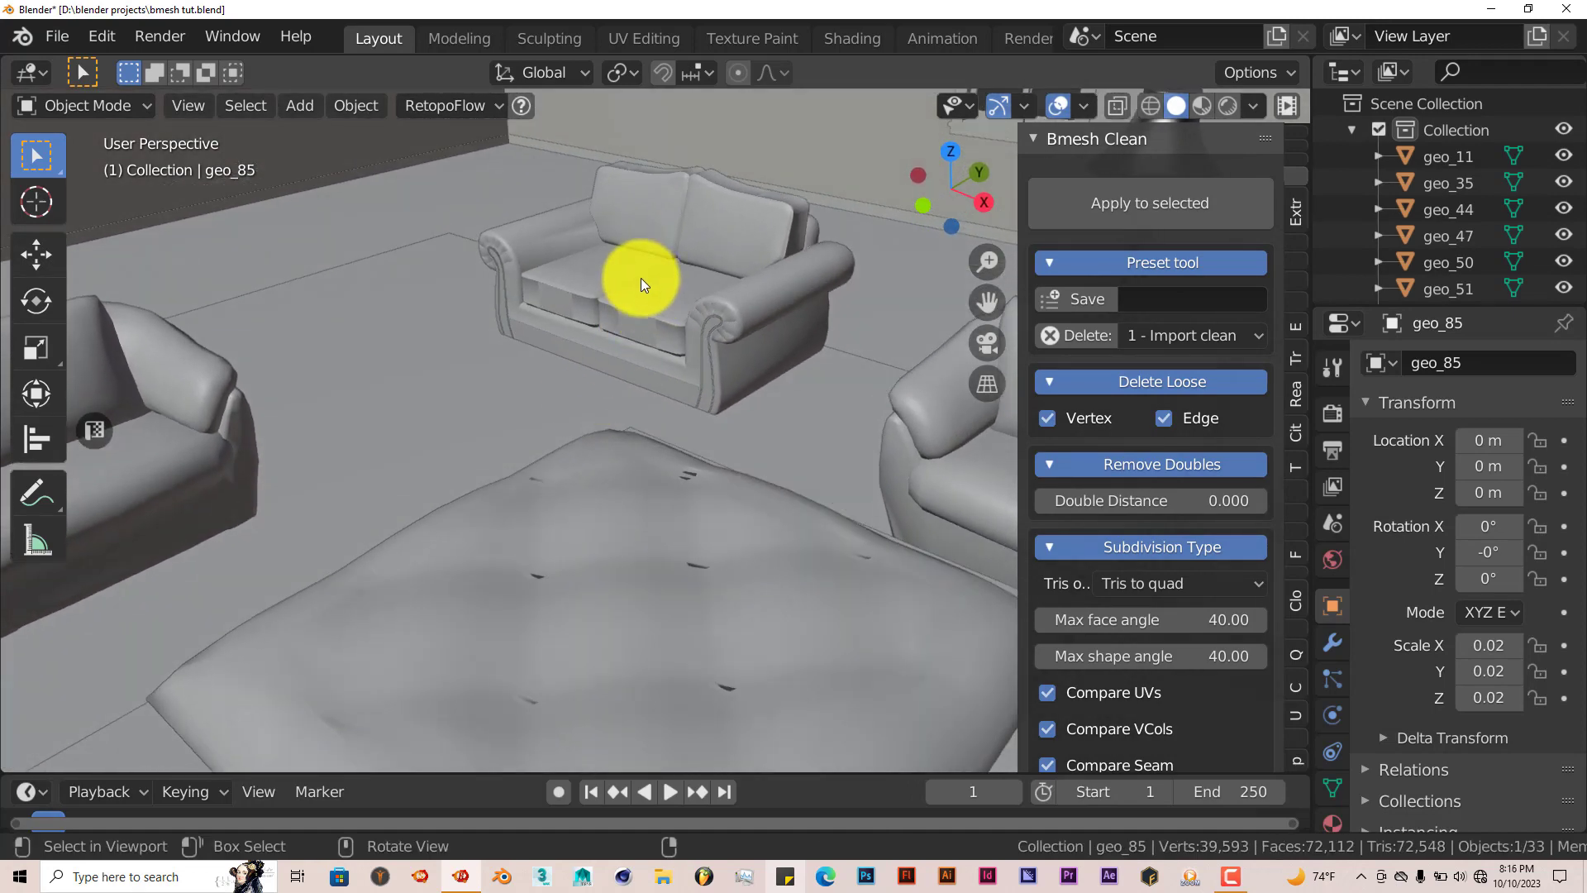
# Select the sofa geo_205 and frame it from the front.
pyautogui.click(644, 281)
pyautogui.moveTo(970, 311); pyautogui.dragTo(606, 392)
pyautogui.scroll(3, 607, 392)
pyautogui.moveTo(607, 392); pyautogui.dragTo(746, 383, button='middle')
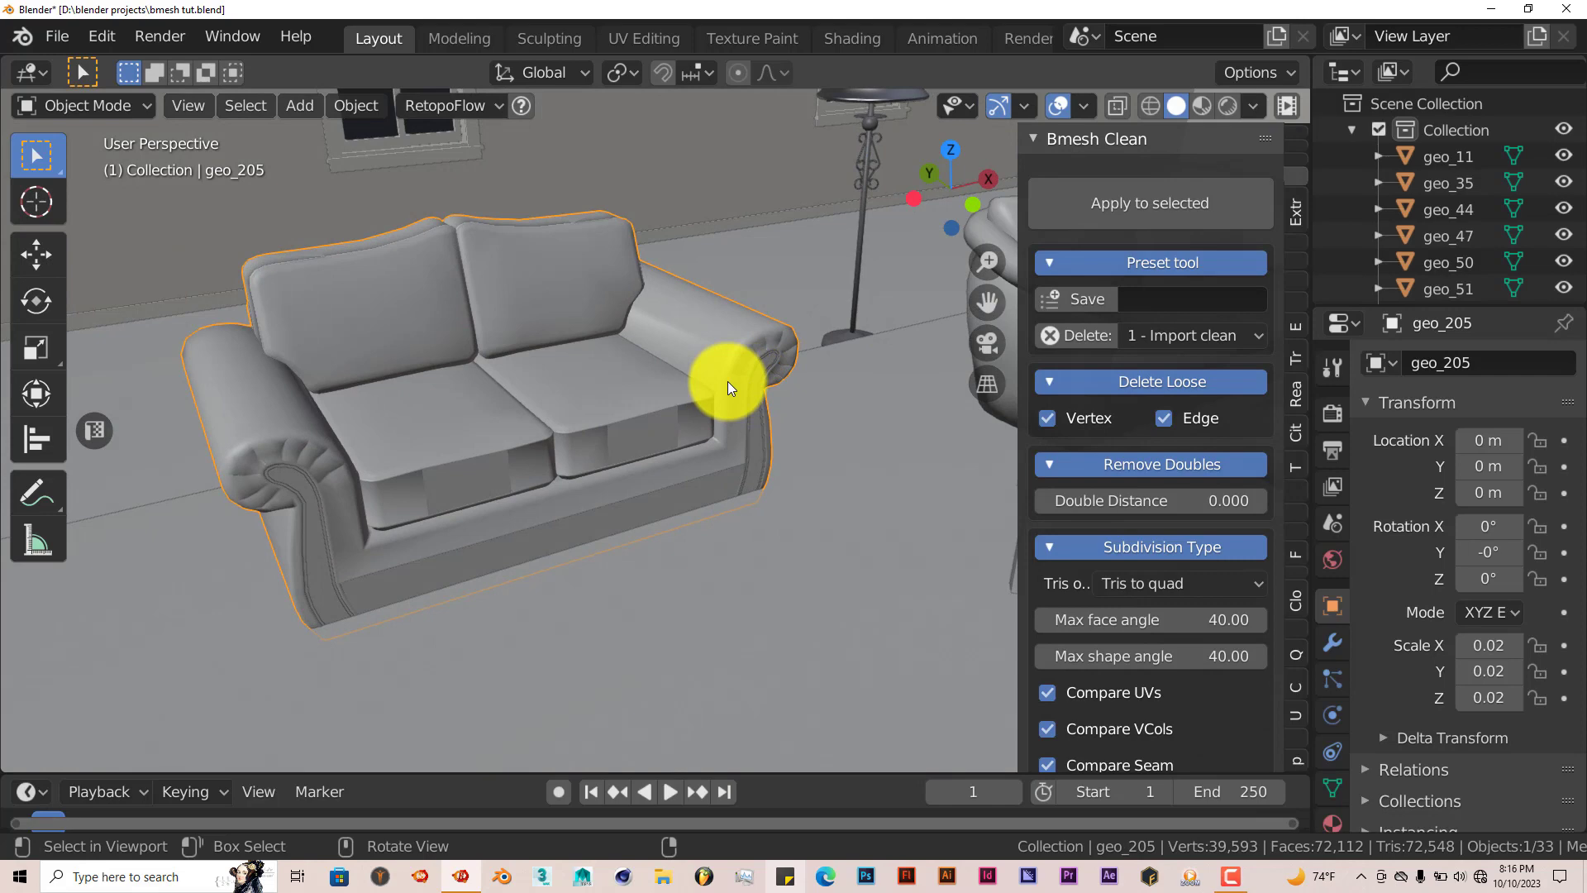
# Enter Edit Mode and orbit around the sofa's dense 1,882-vertex triangulated mesh.
pyautogui.press('Tab')
pyautogui.moveTo(674, 411)
pyautogui.mouseDown(button='middle')
pyautogui.moveTo(663, 401)
pyautogui.moveTo(653, 436)
pyautogui.moveTo(648, 418)
pyautogui.mouseUp(button='middle')
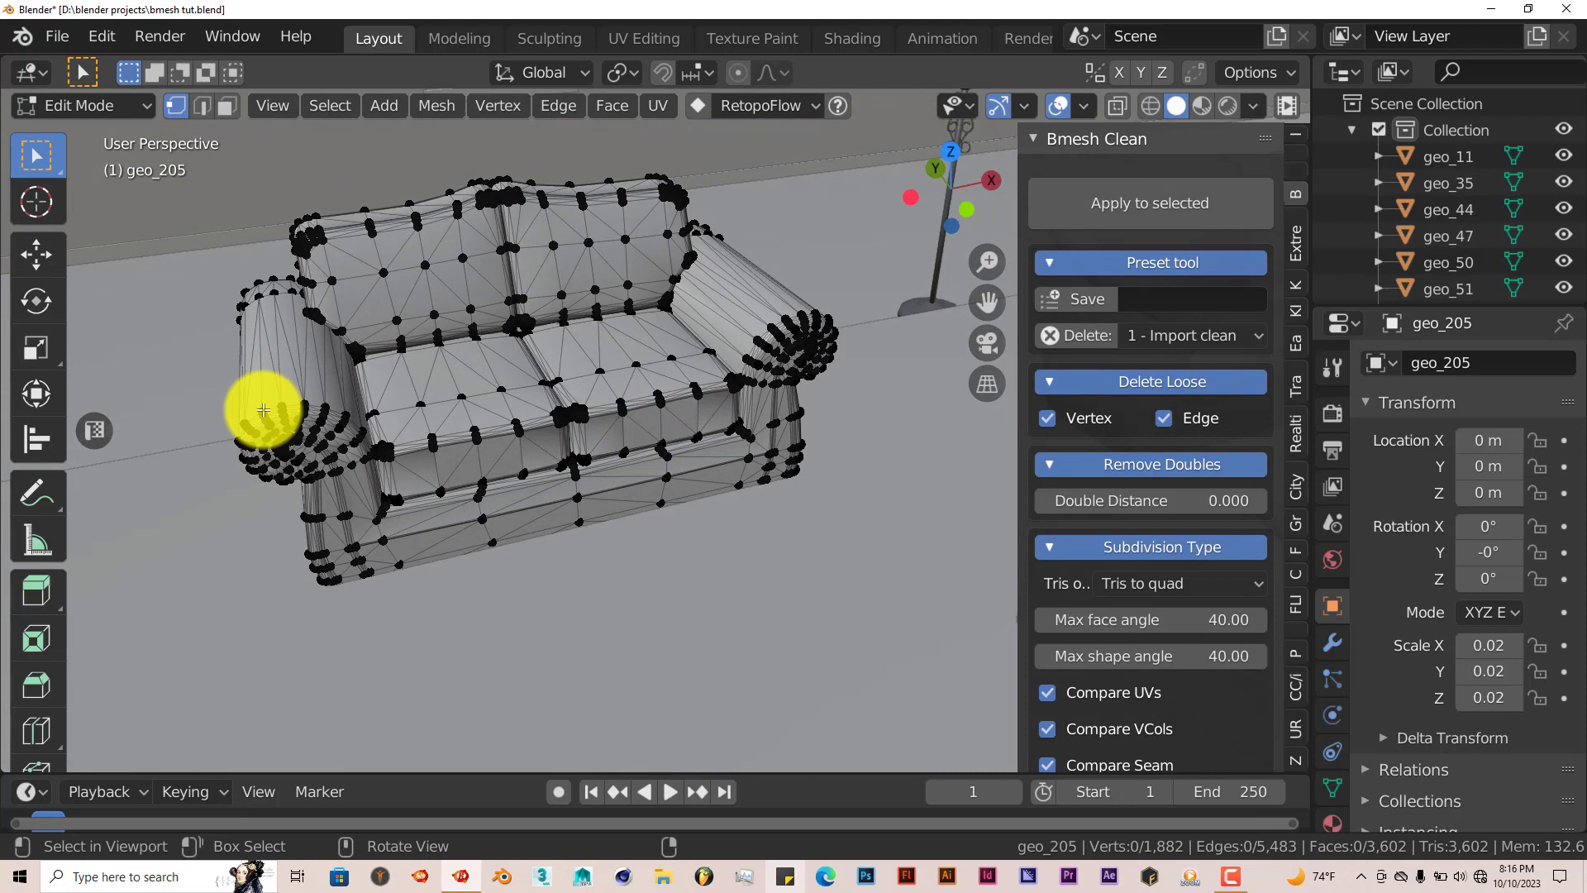
pyautogui.moveTo(441, 433)
pyautogui.mouseDown(button='middle')
pyautogui.moveTo(439, 400)
pyautogui.moveTo(435, 435)
pyautogui.mouseUp(button='middle')
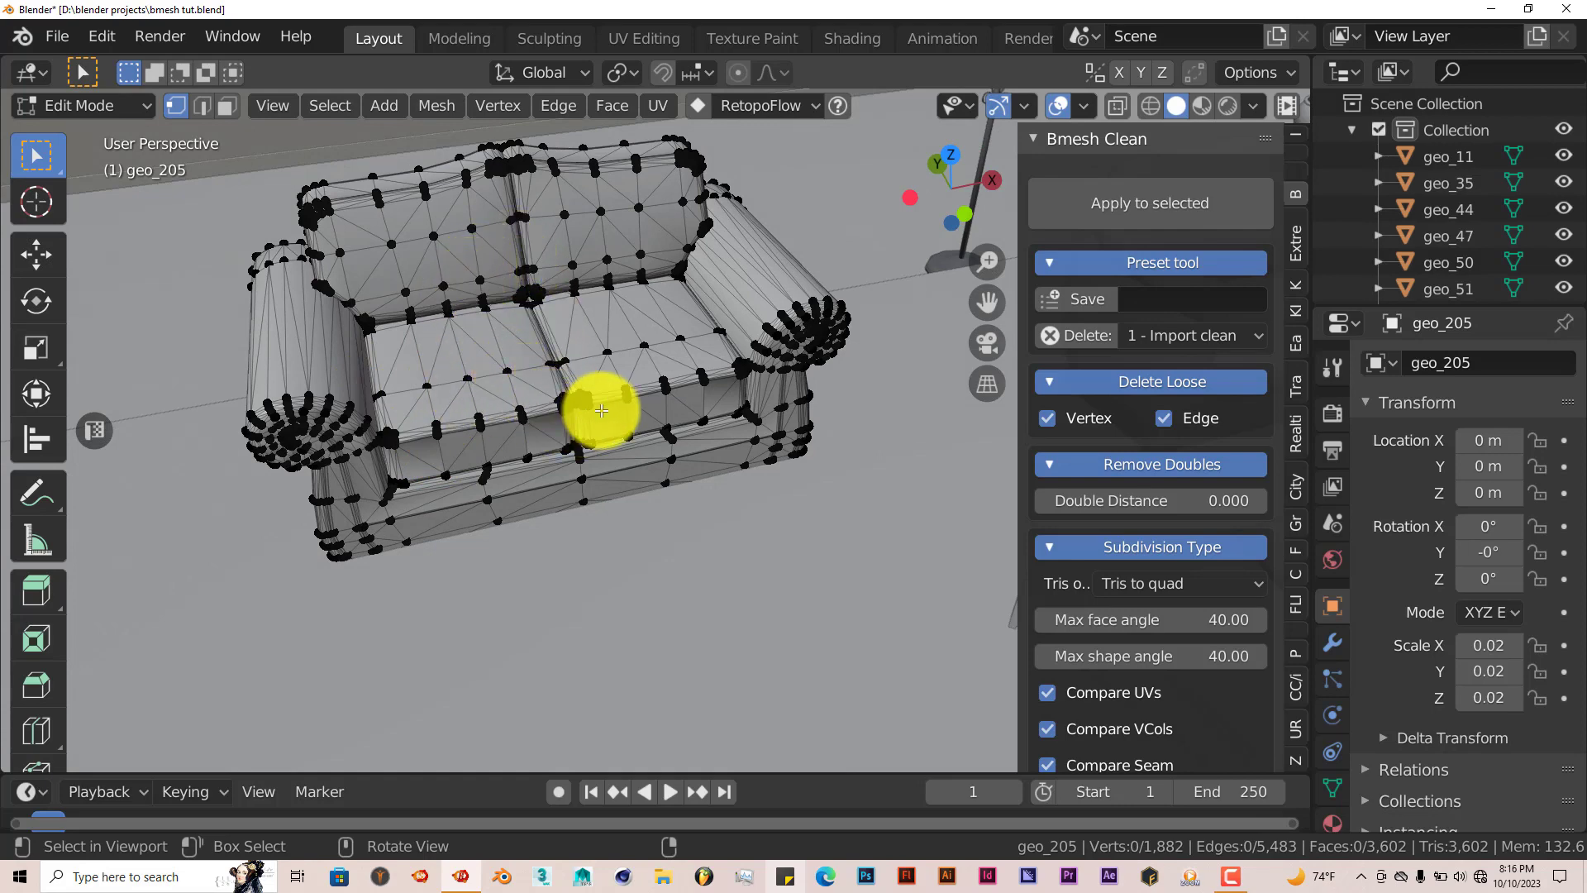
pyautogui.moveTo(601, 411); pyautogui.dragTo(495, 389, button='middle')
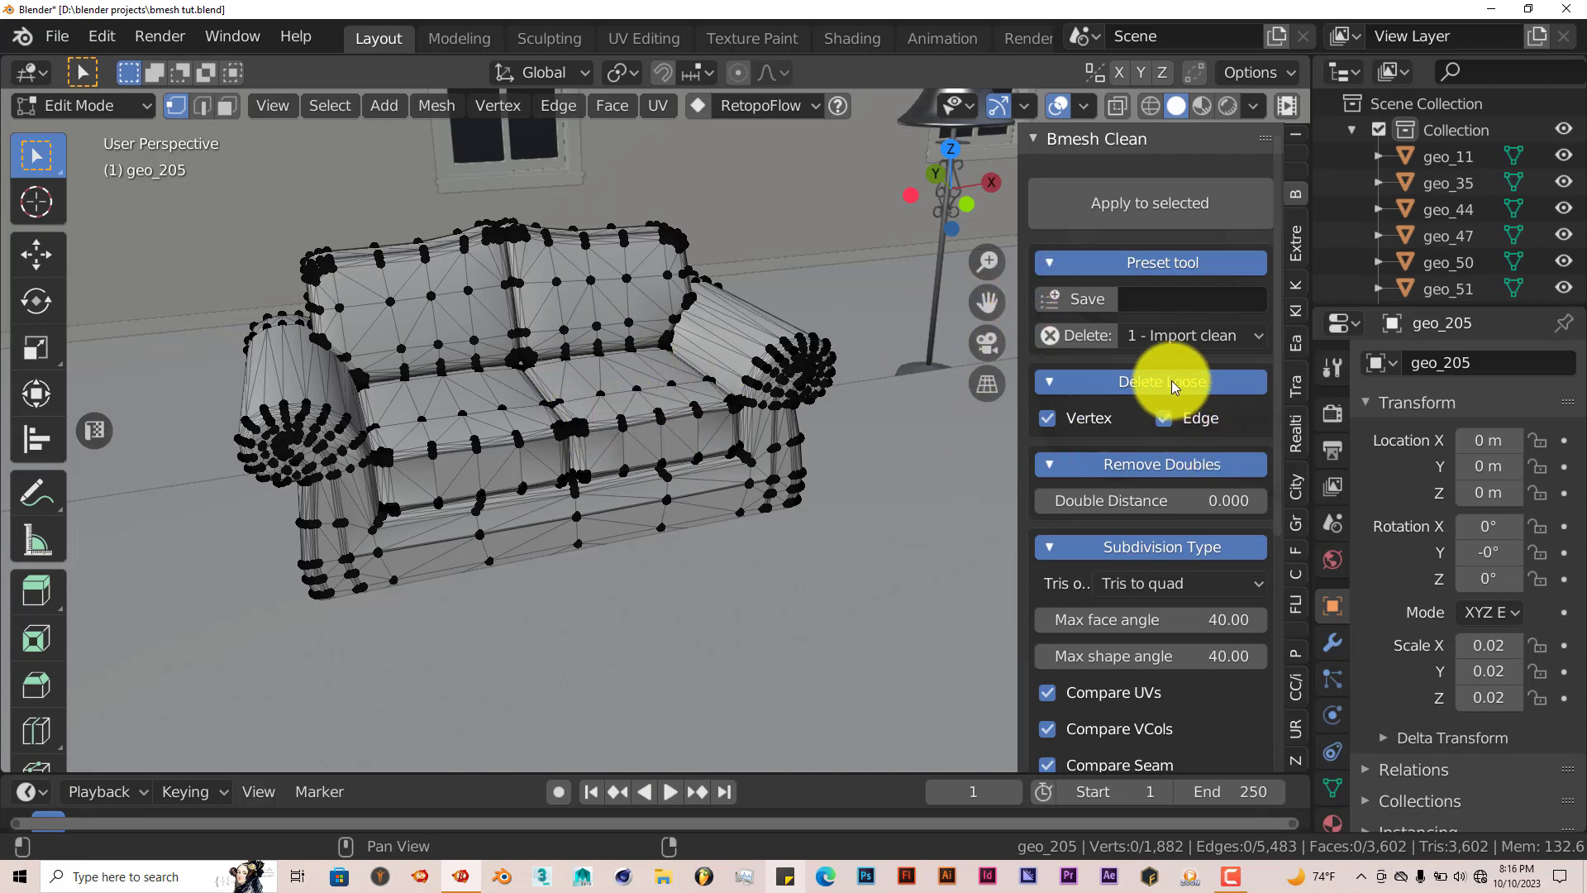
# Apply the '2 - Blender Default' preset to sofa geo_205 and inspect the 1,249-vertex result in Edit Mode.
pyautogui.click(1178, 336)
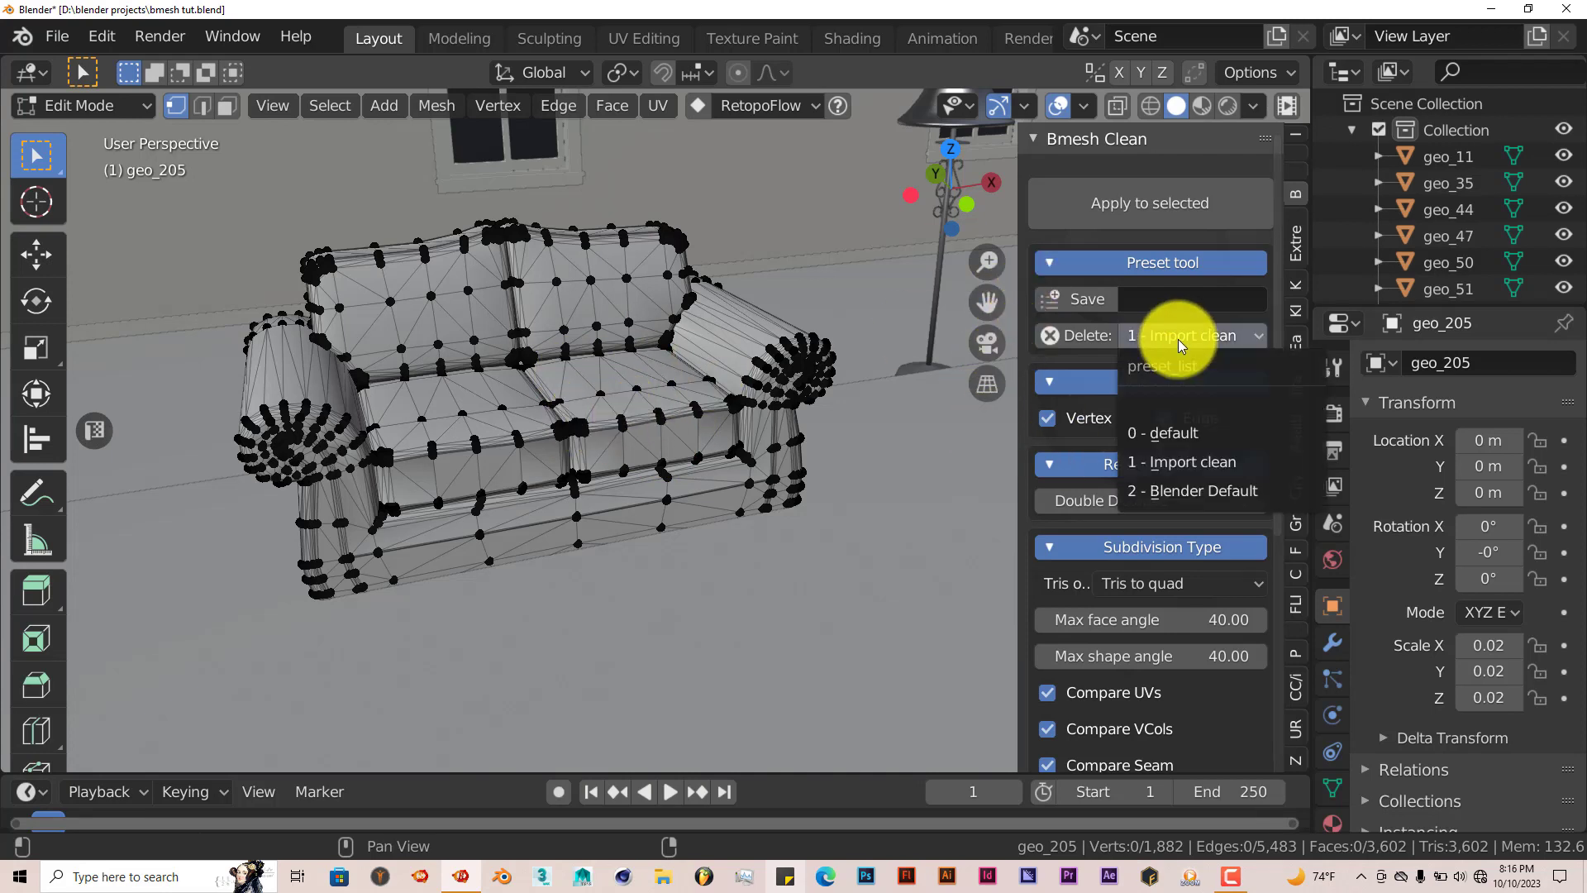
pyautogui.click(1183, 490)
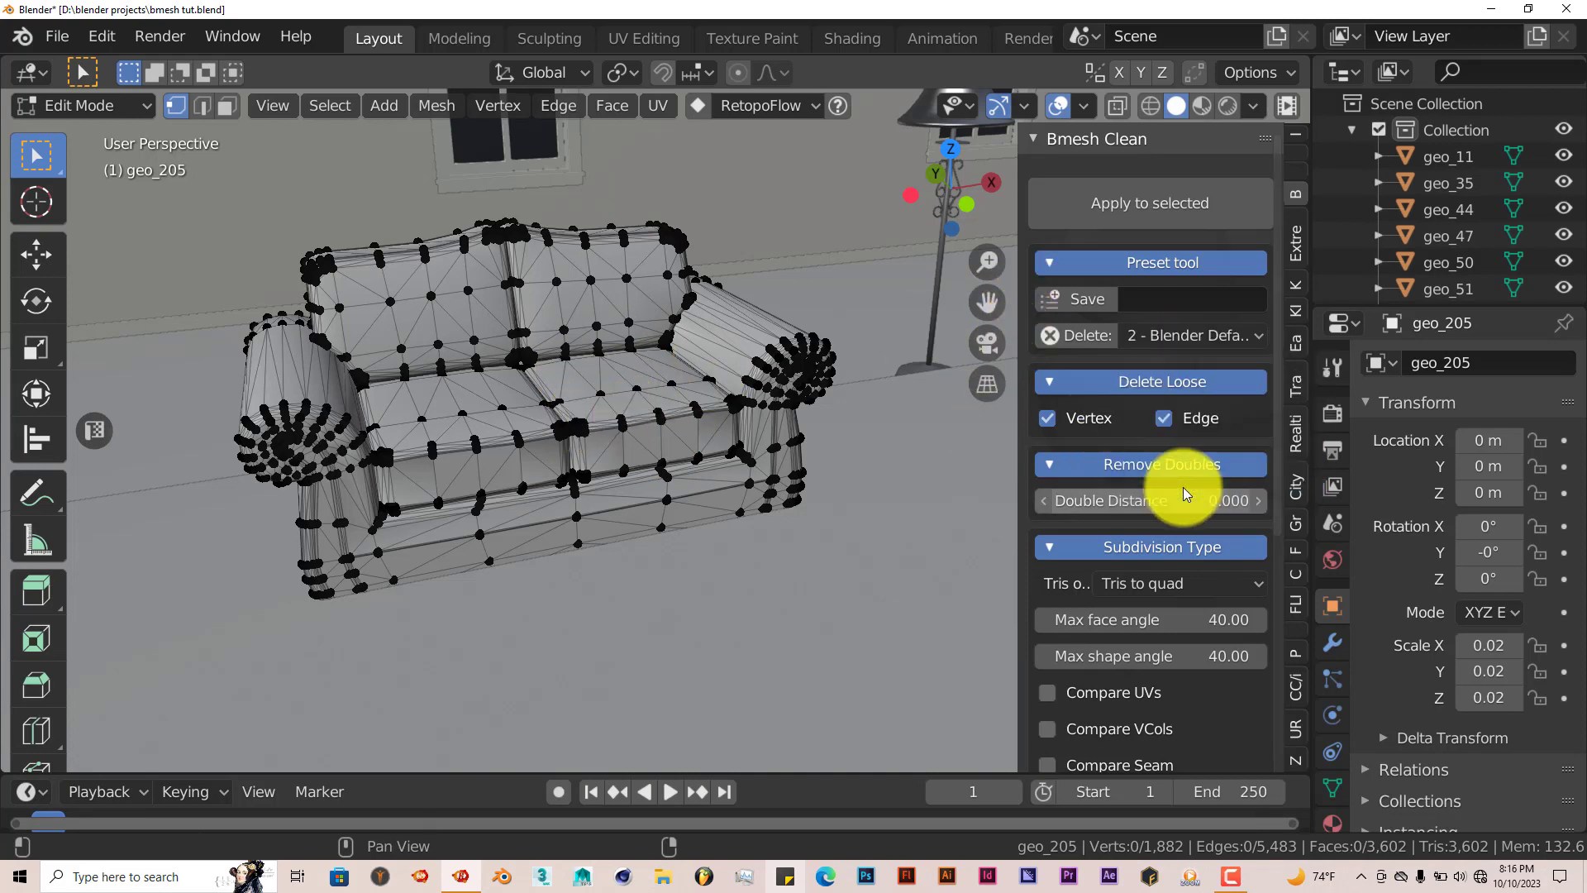
pyautogui.click(1114, 206)
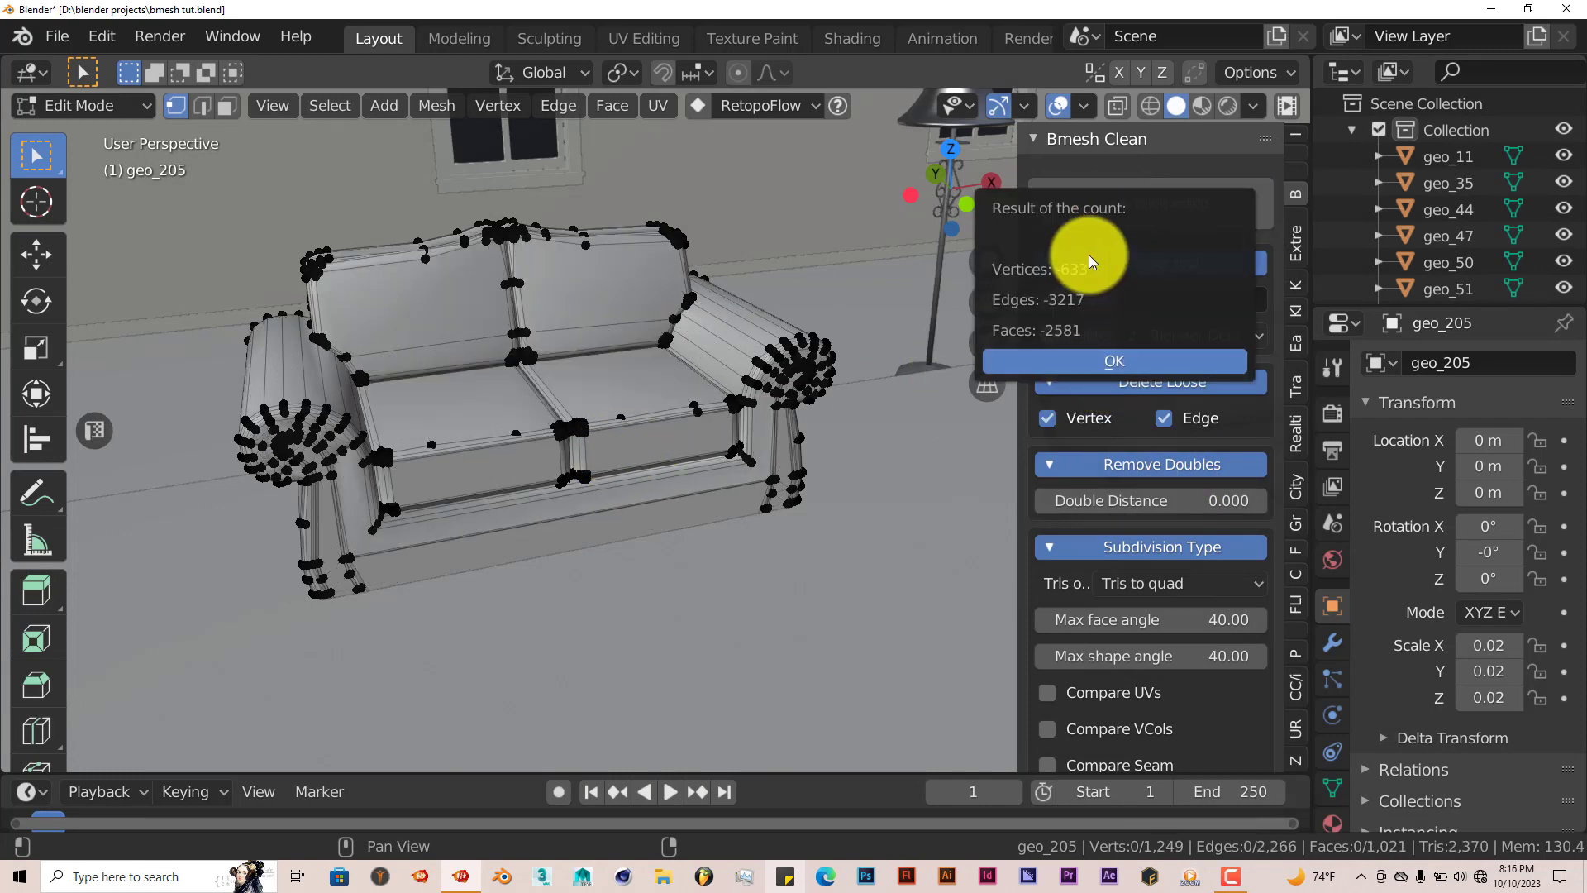
pyautogui.click(1079, 359)
pyautogui.press('Tab')
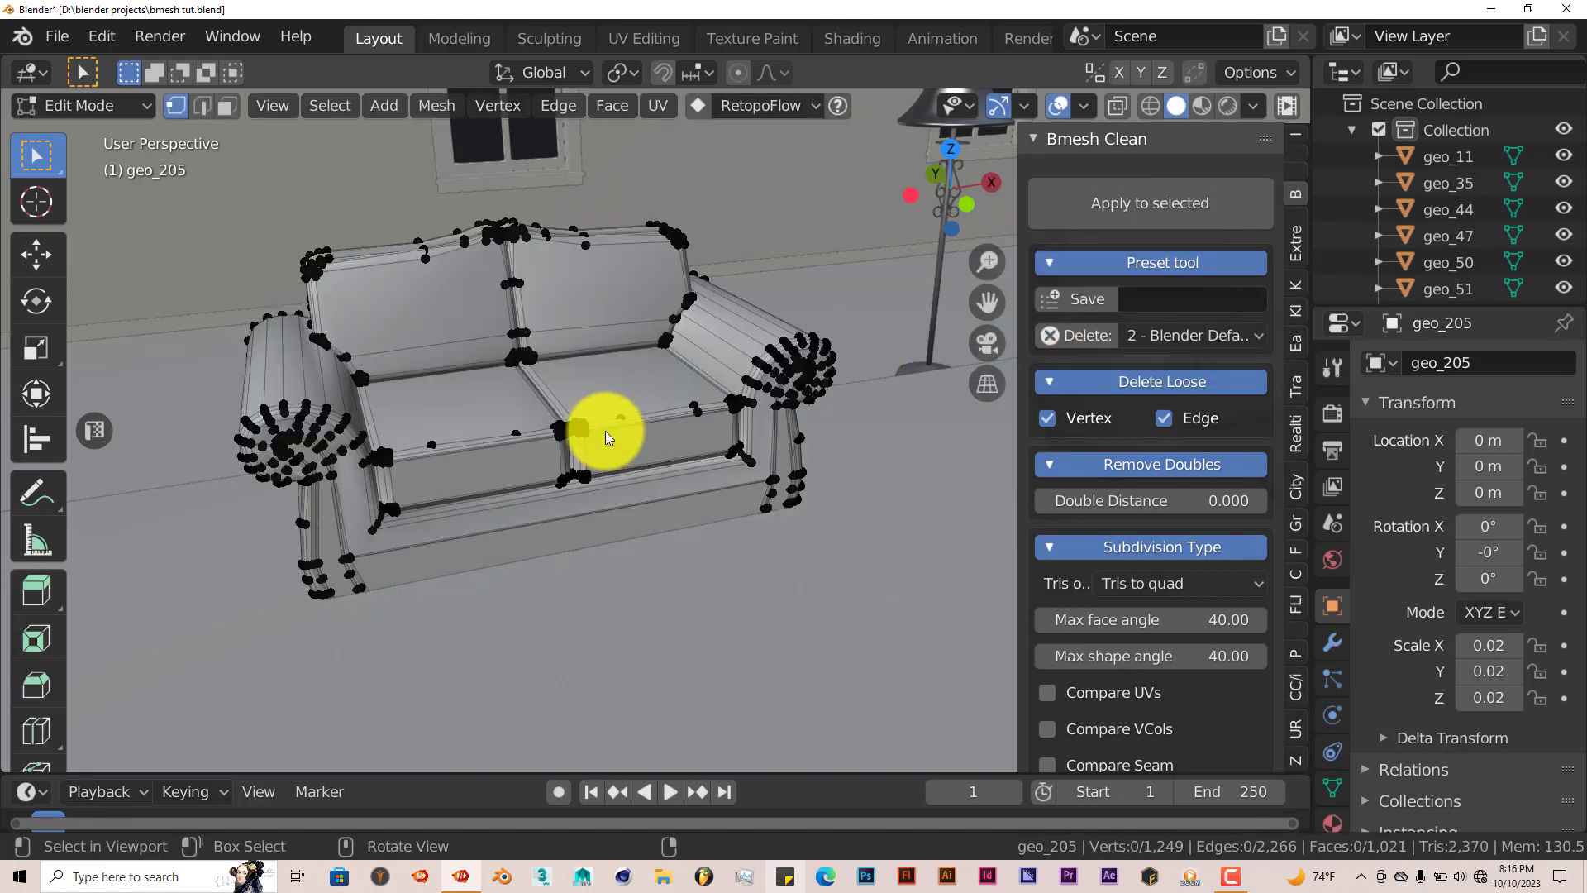
pyautogui.moveTo(549, 415); pyautogui.dragTo(502, 388, button='middle')
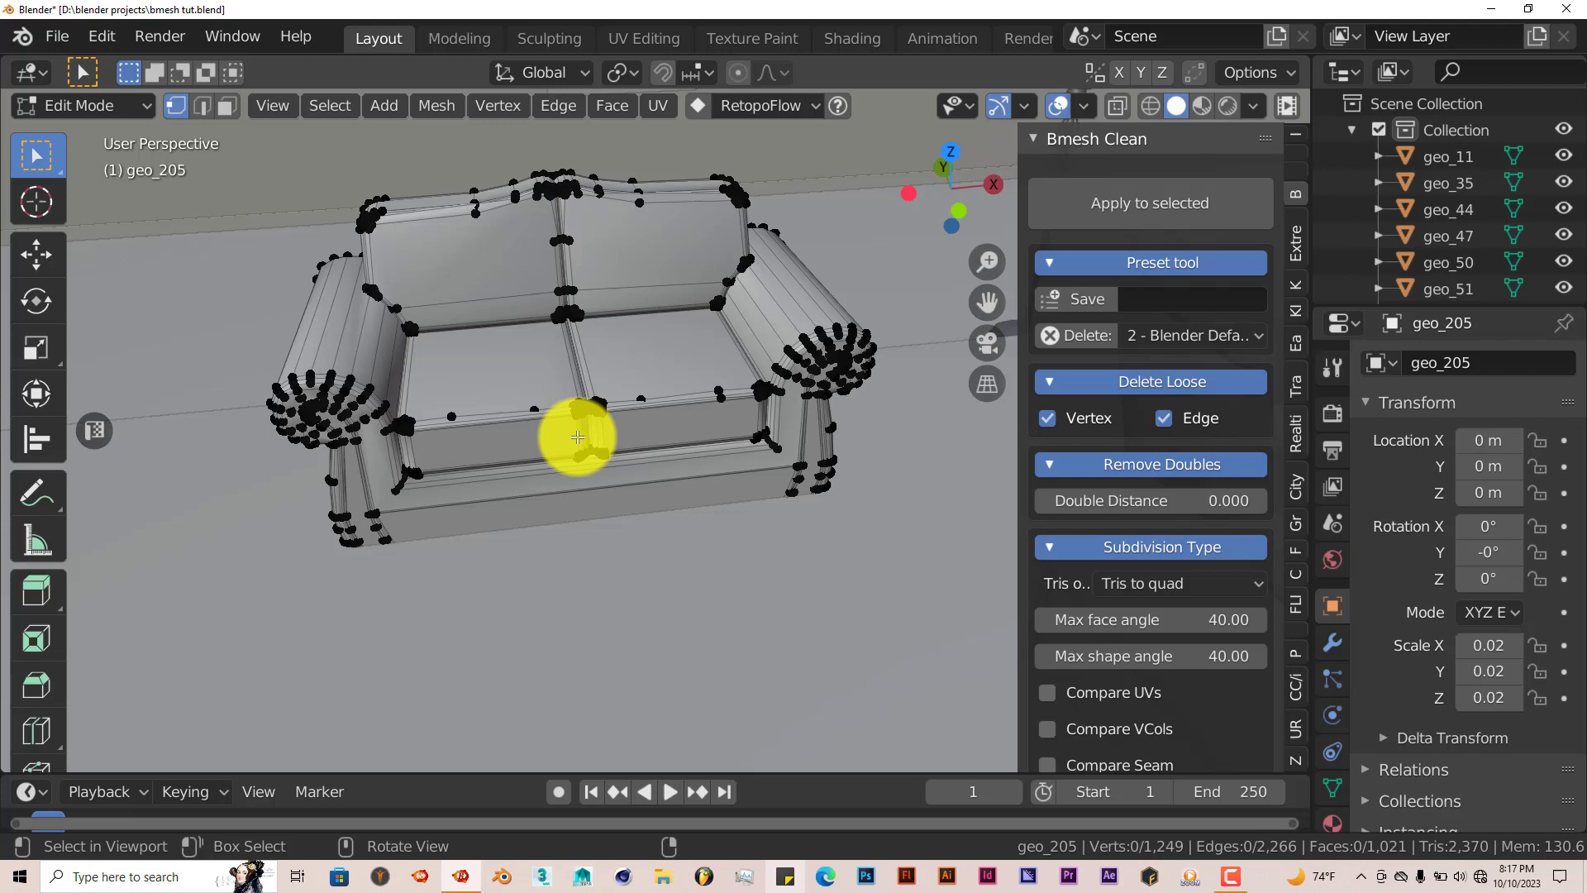
# Return sofa geo_205 to Object Mode and orbit to a higher frontal view.
pyautogui.press('Tab')
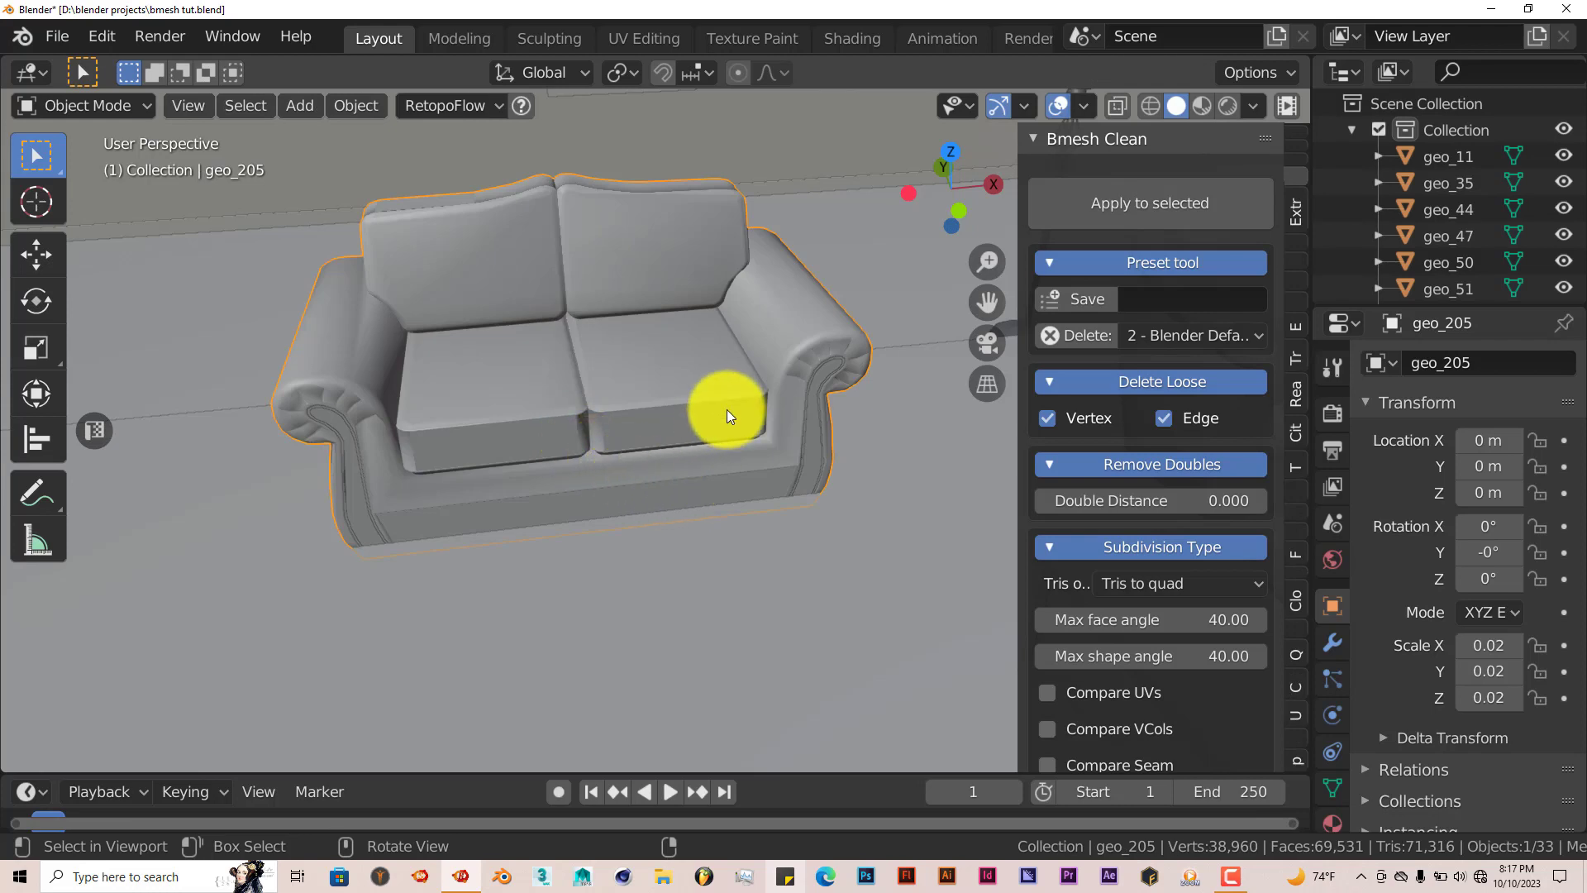
pyautogui.moveTo(687, 427); pyautogui.dragTo(662, 423, button='middle')
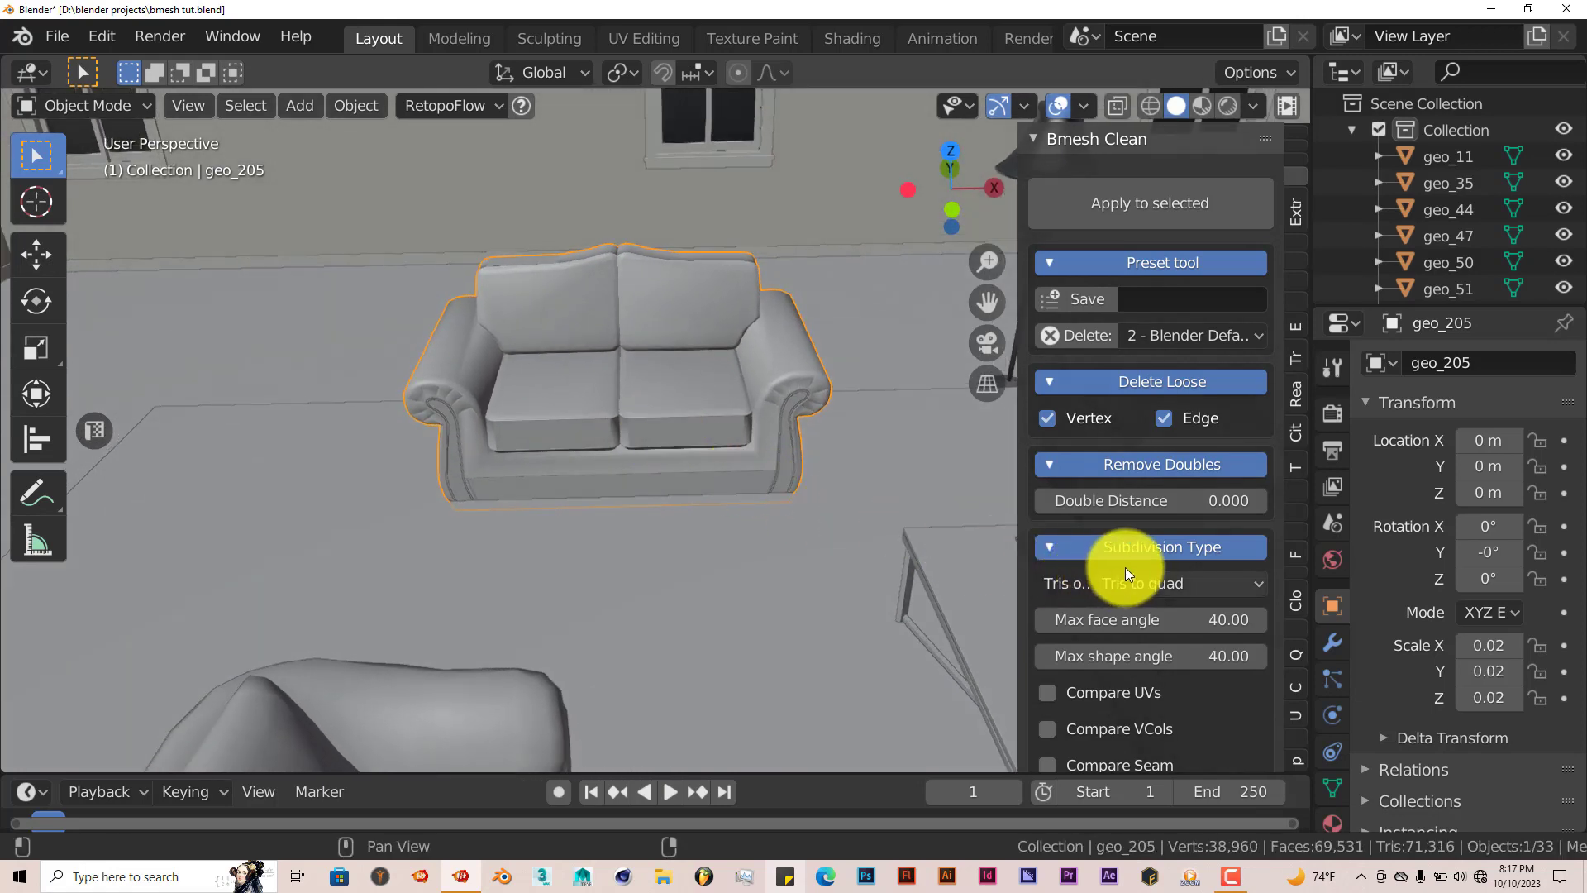
pyautogui.scroll(-10, 1124, 567)
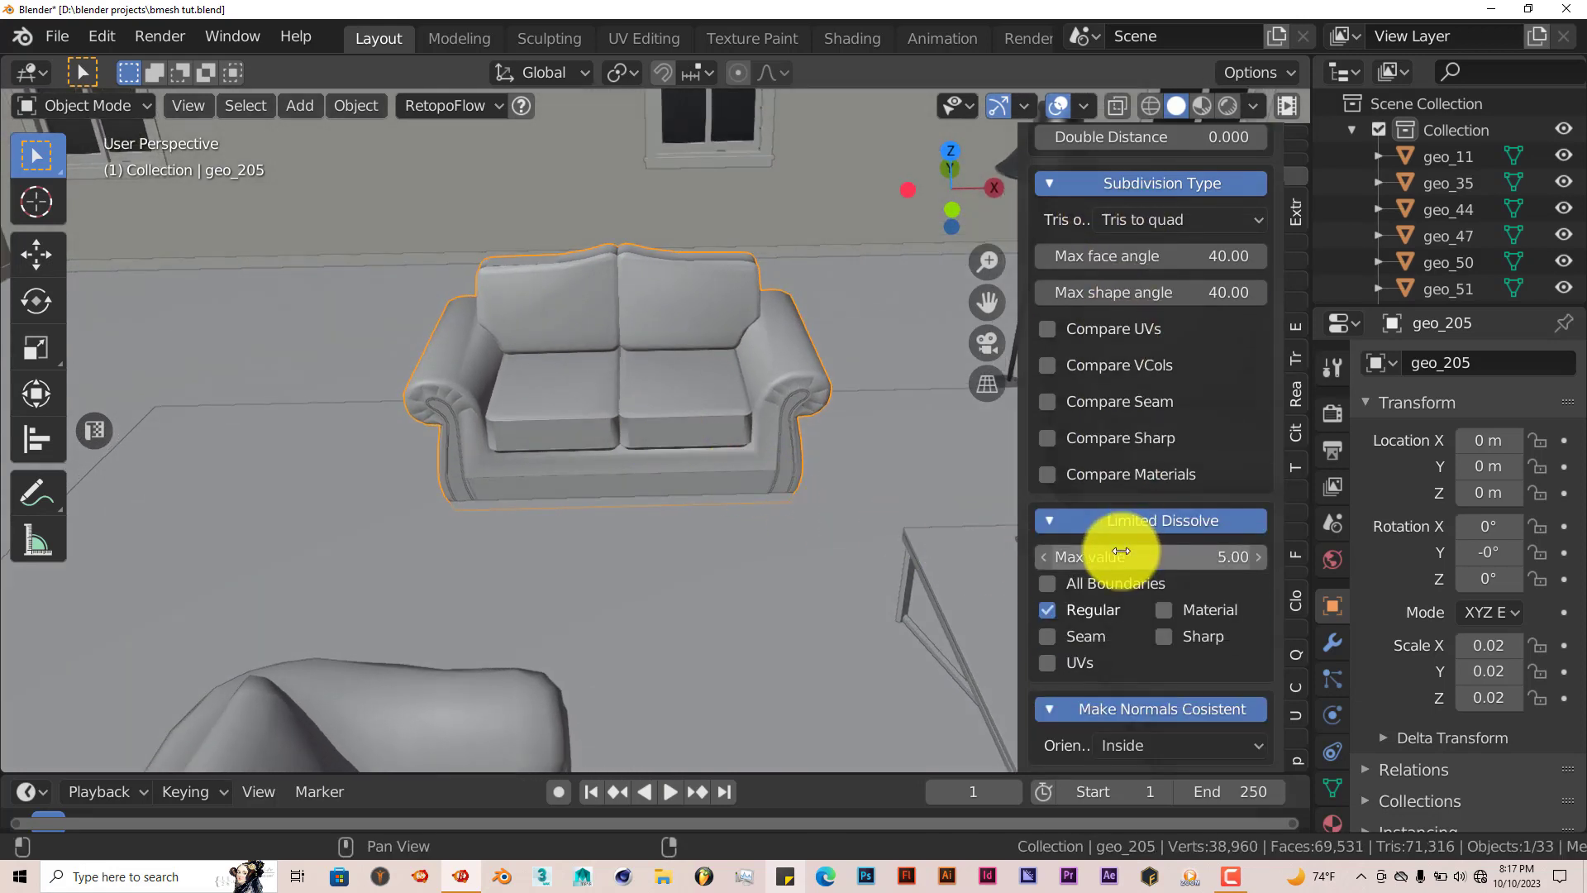
pyautogui.scroll(4, 1122, 549)
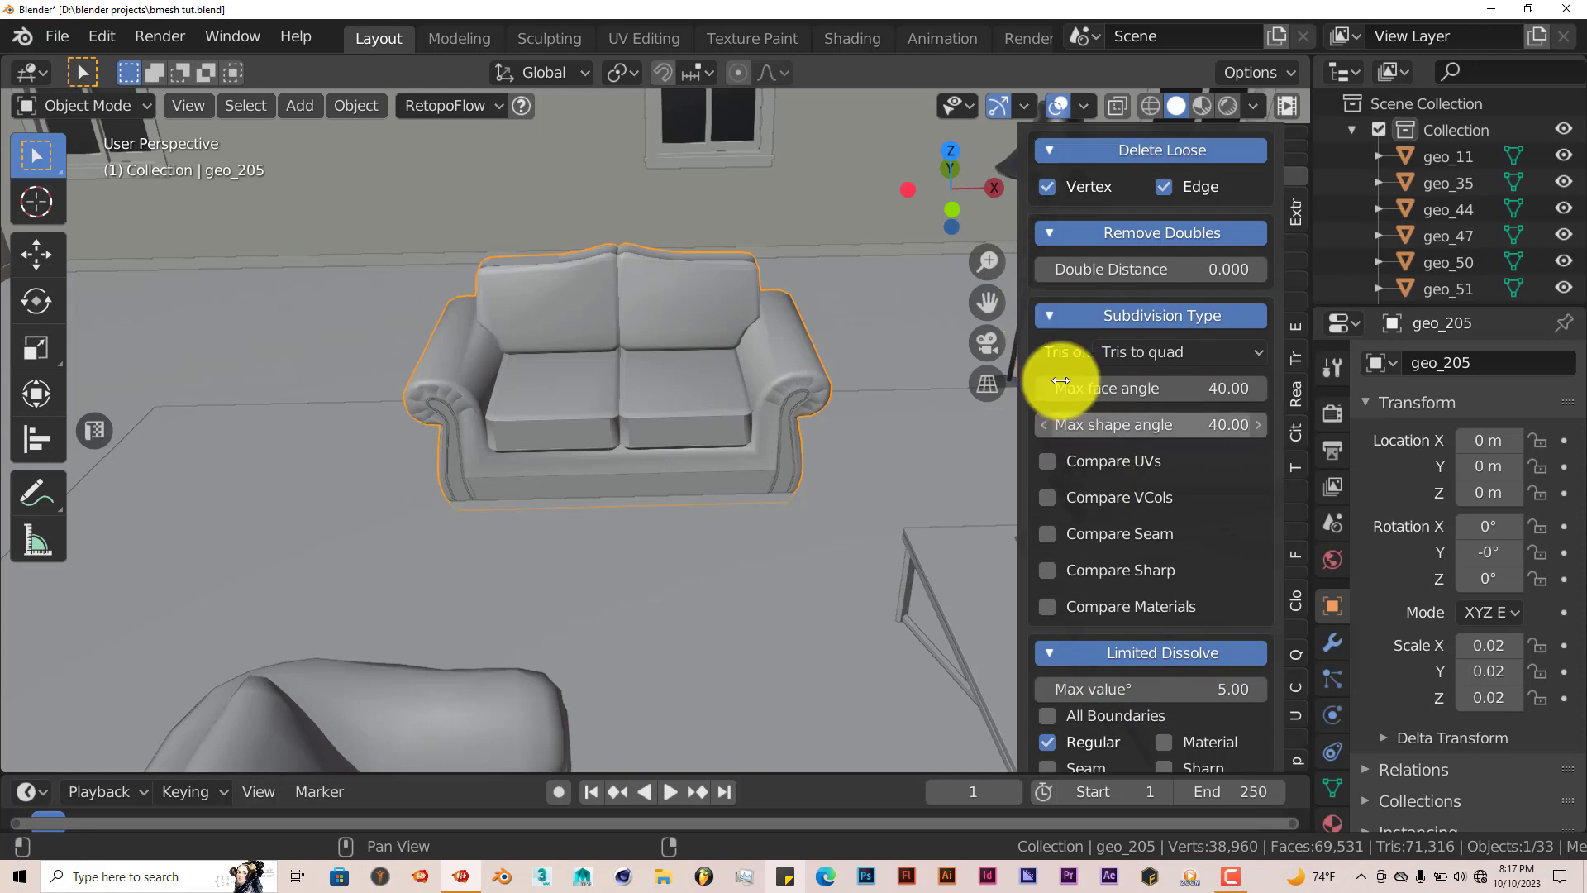
# Collapse the Subdivision Type, Limited Dissolve and Make Normals Consistent sections of Bmesh Clean.
pyautogui.click(1039, 322)
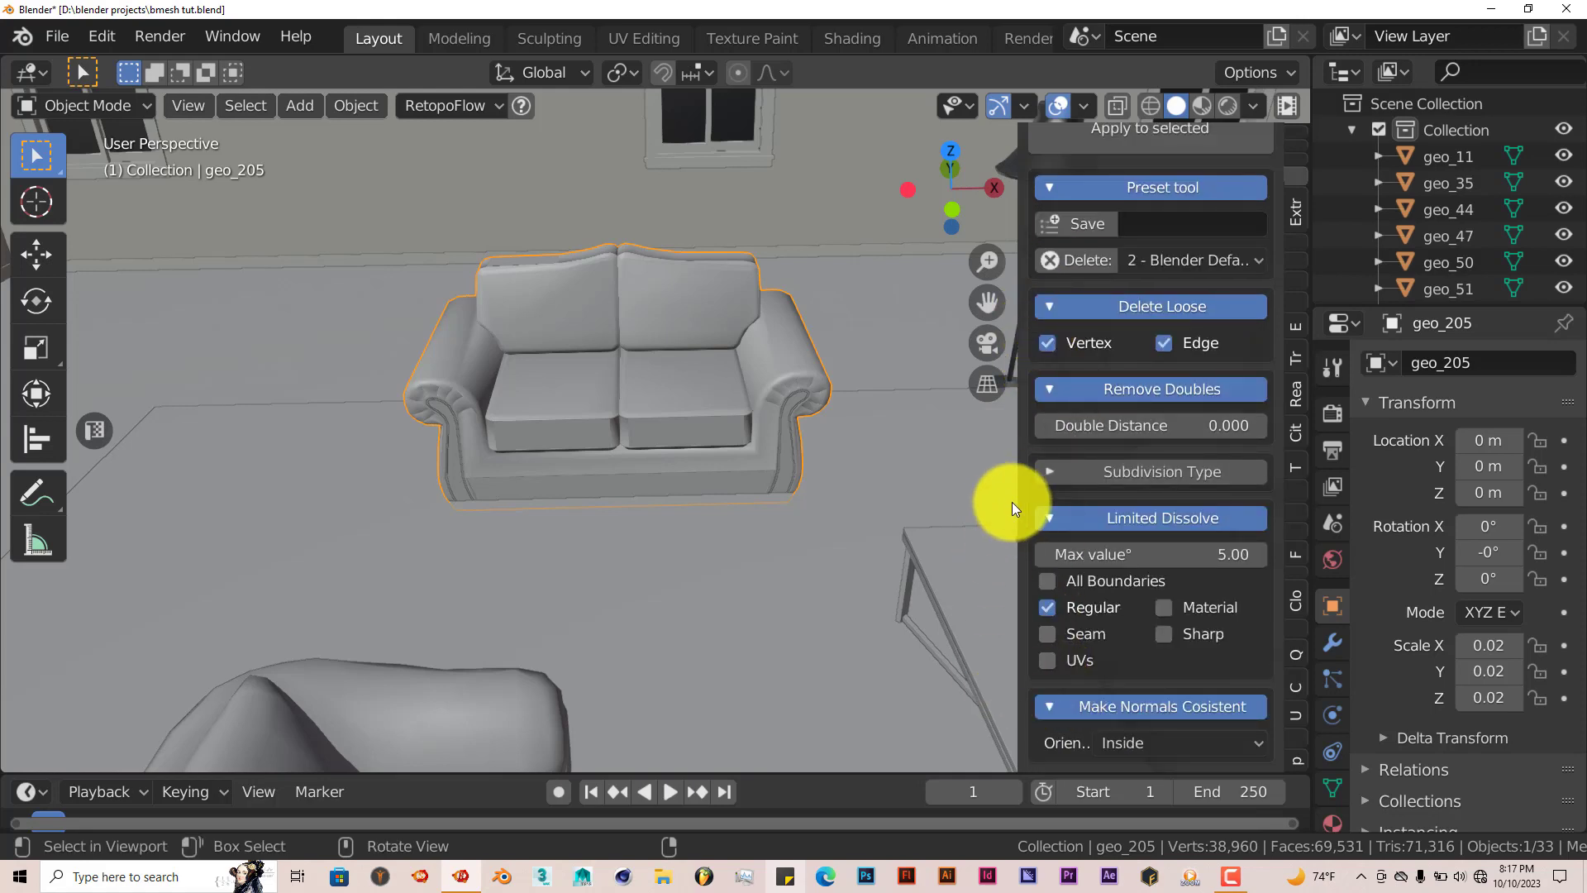
pyautogui.click(1042, 514)
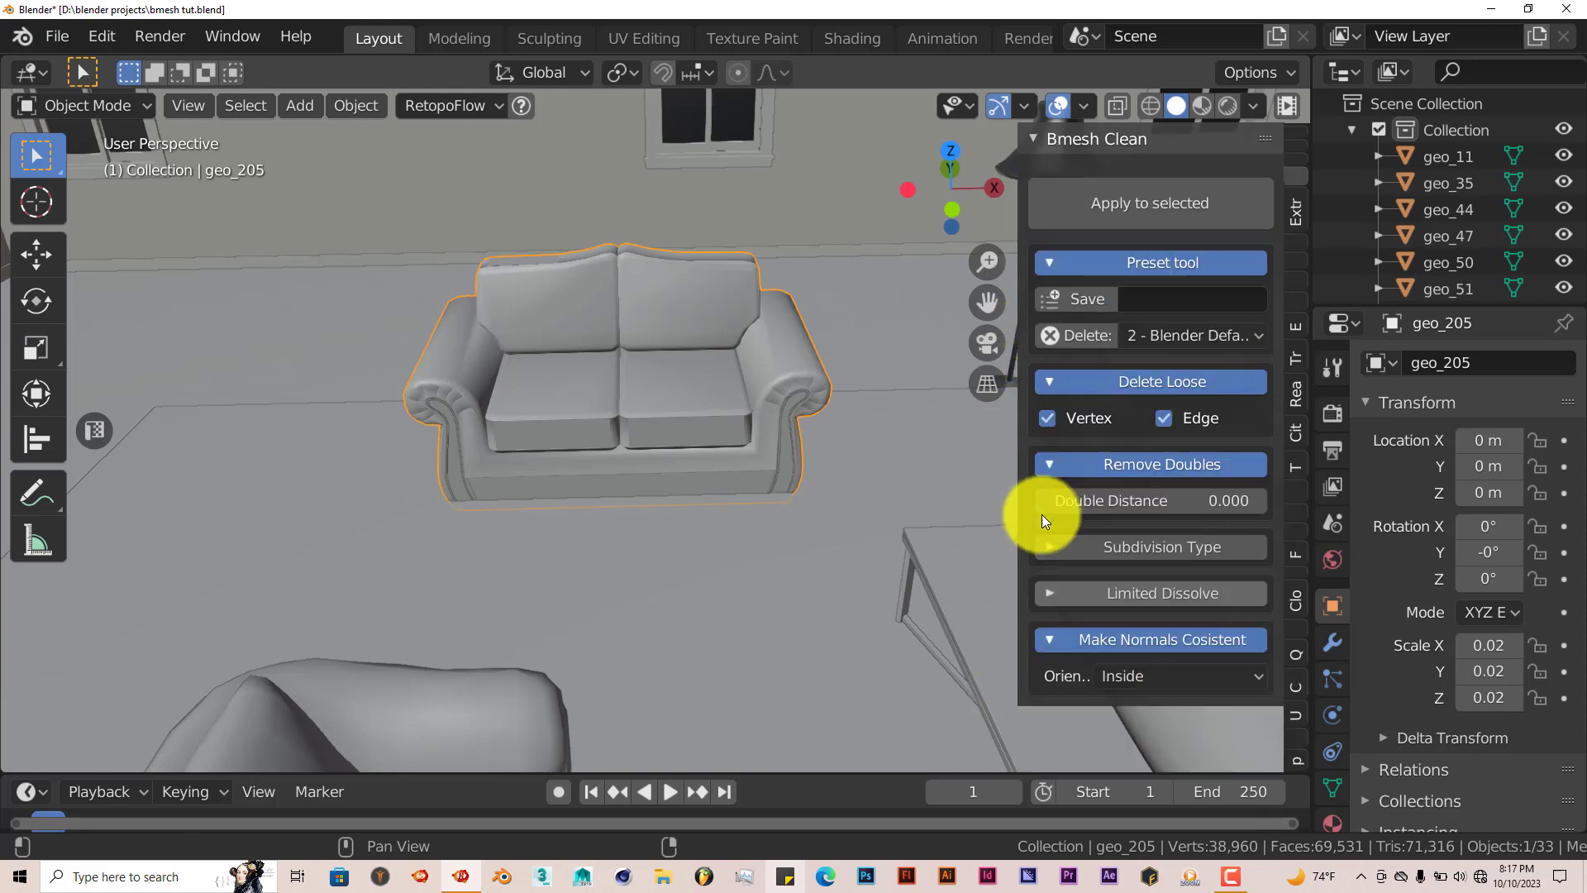
pyautogui.click(1048, 639)
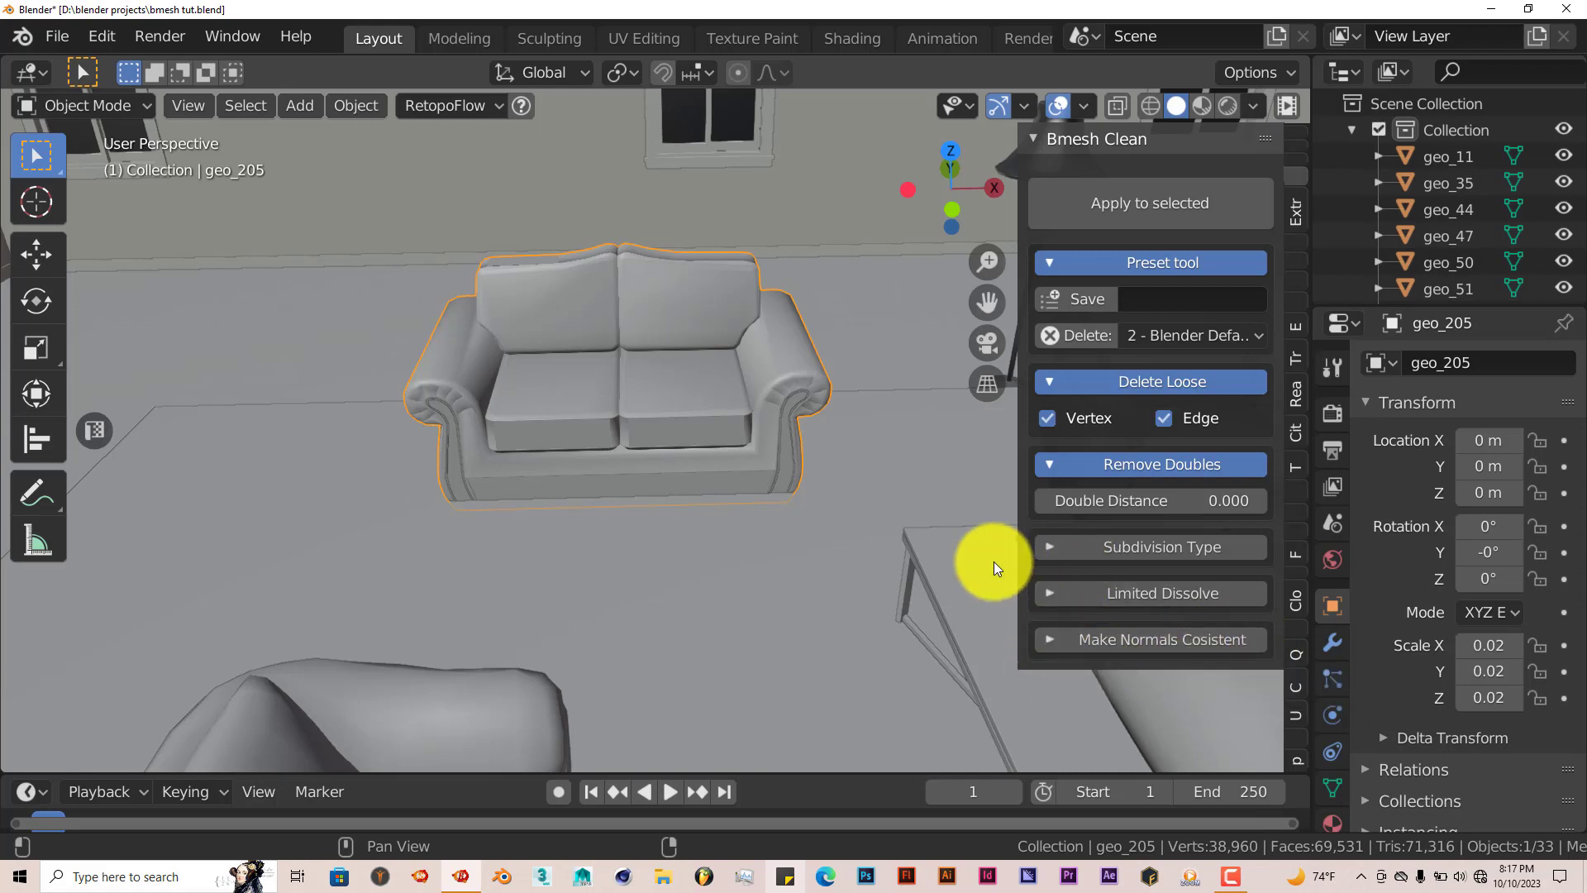
pyautogui.click(1192, 335)
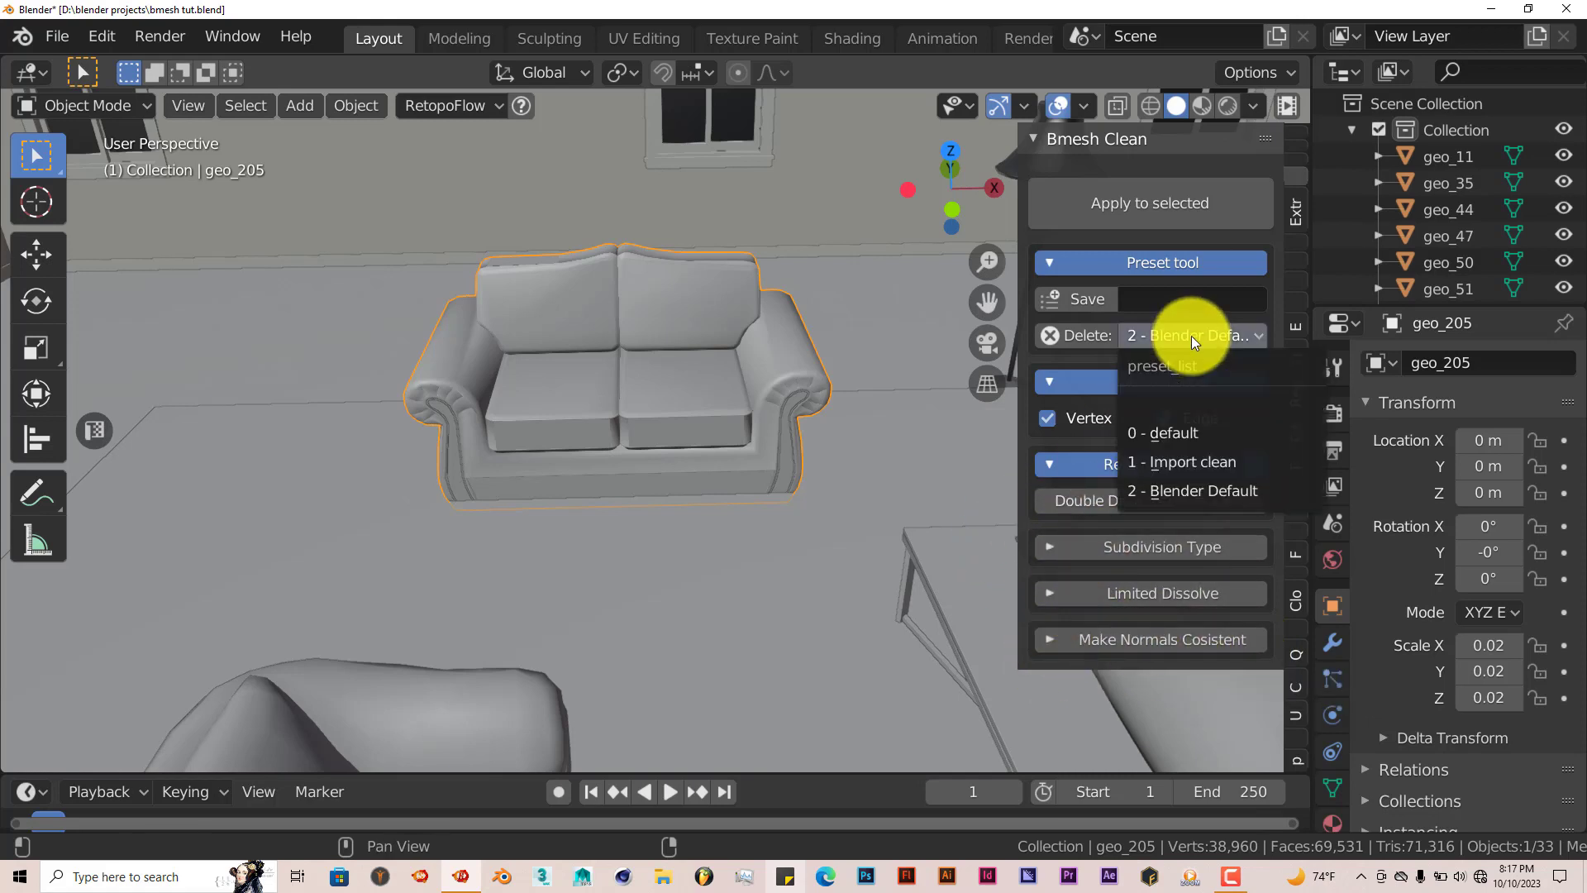
pyautogui.click(1221, 493)
pyautogui.moveTo(713, 472); pyautogui.dragTo(666, 468, button='middle')
pyautogui.scroll(4, 666, 468)
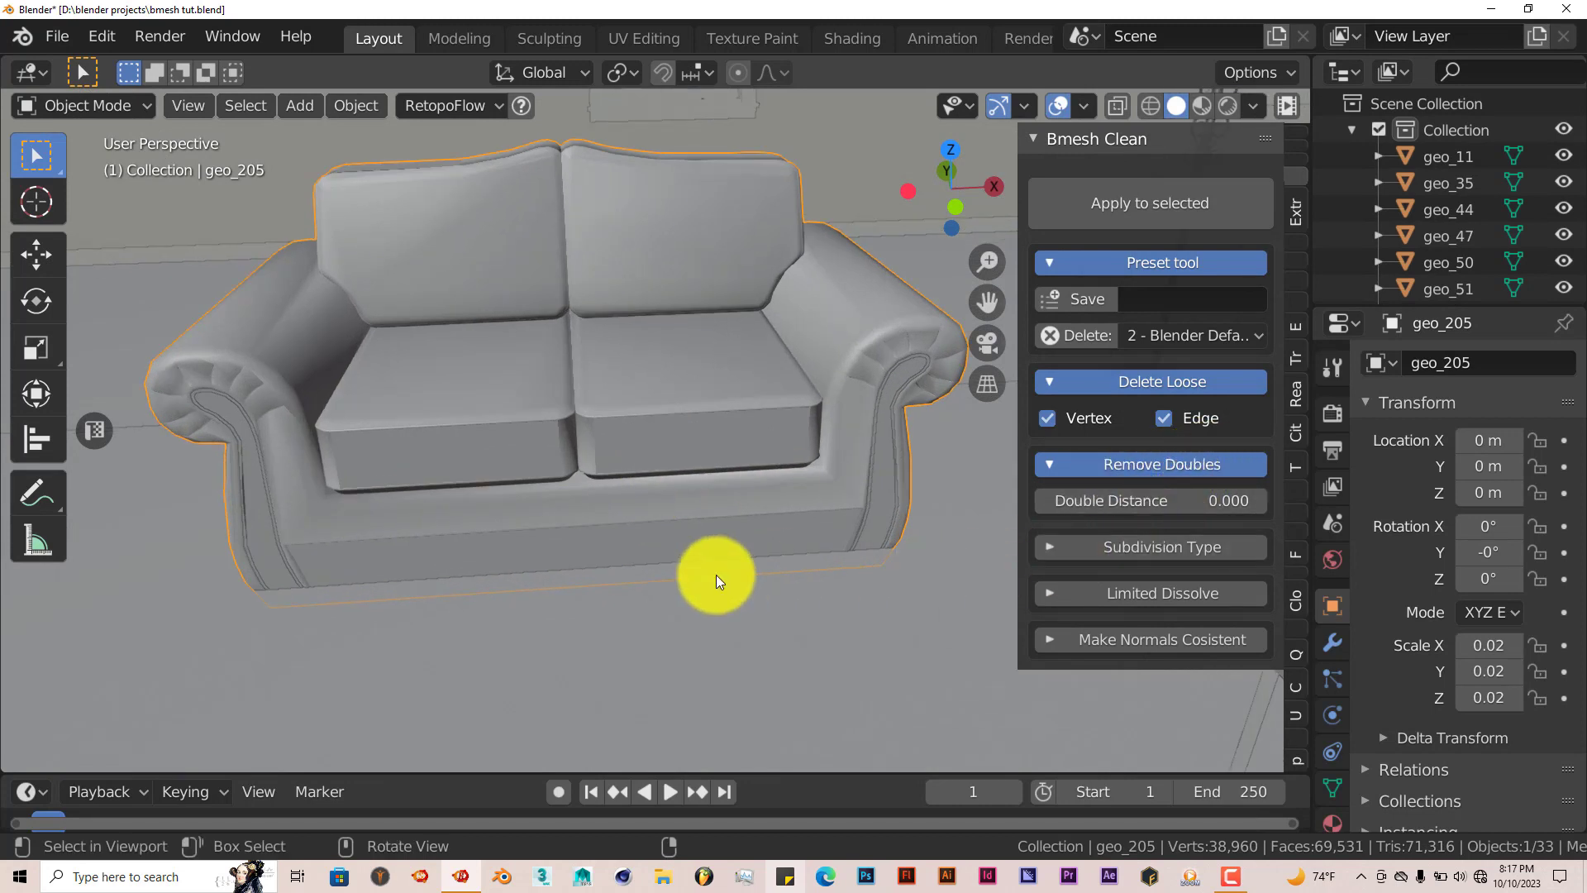
pyautogui.scroll(-2, 686, 574)
pyautogui.scroll(-1, 687, 580)
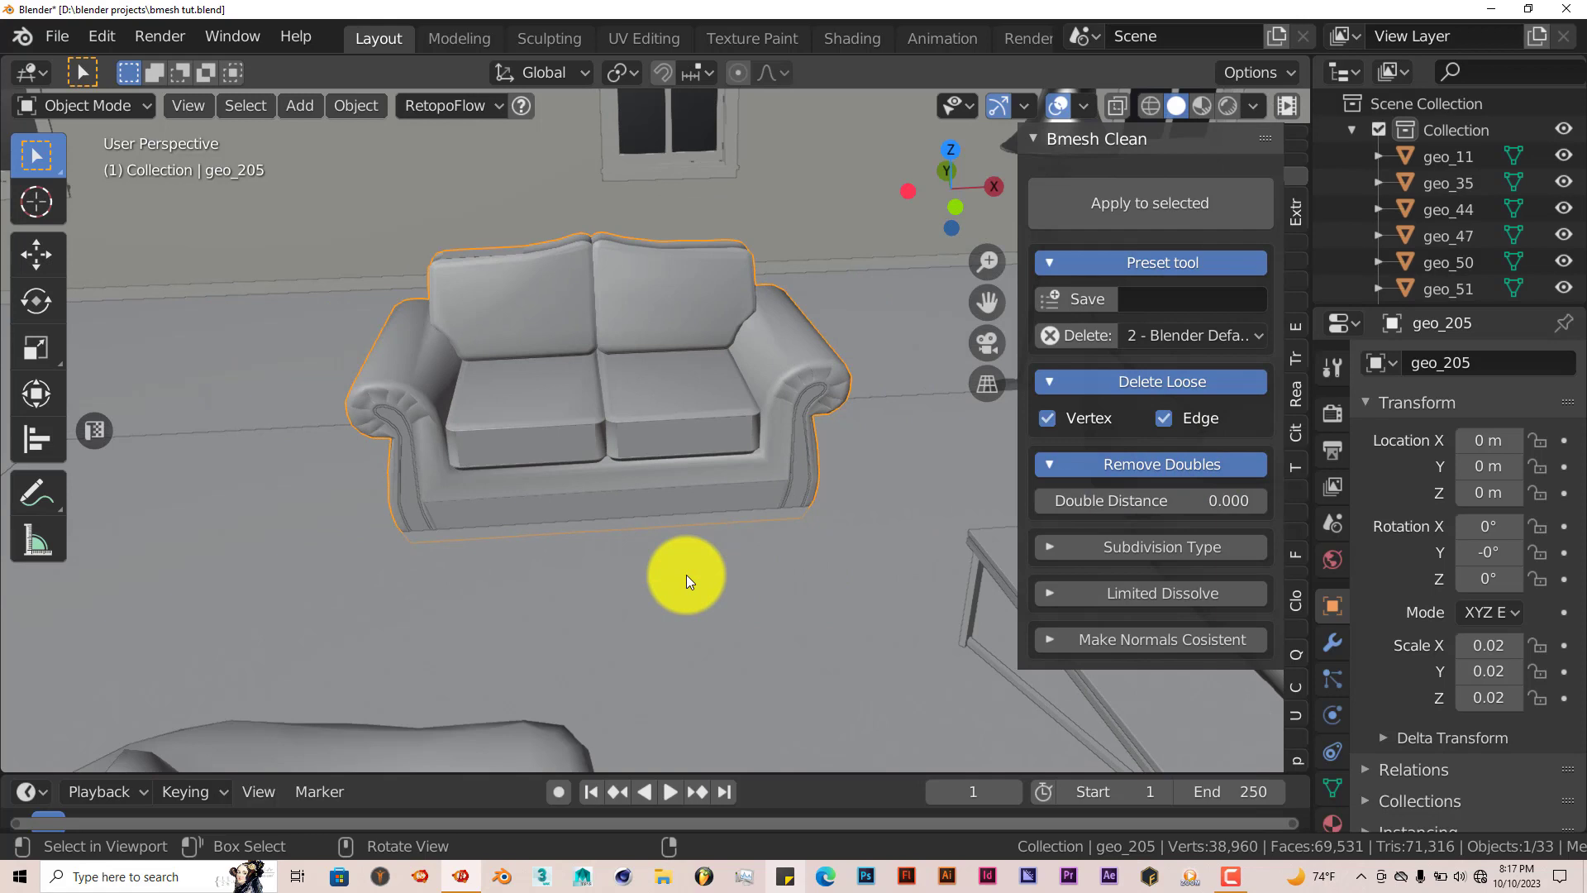